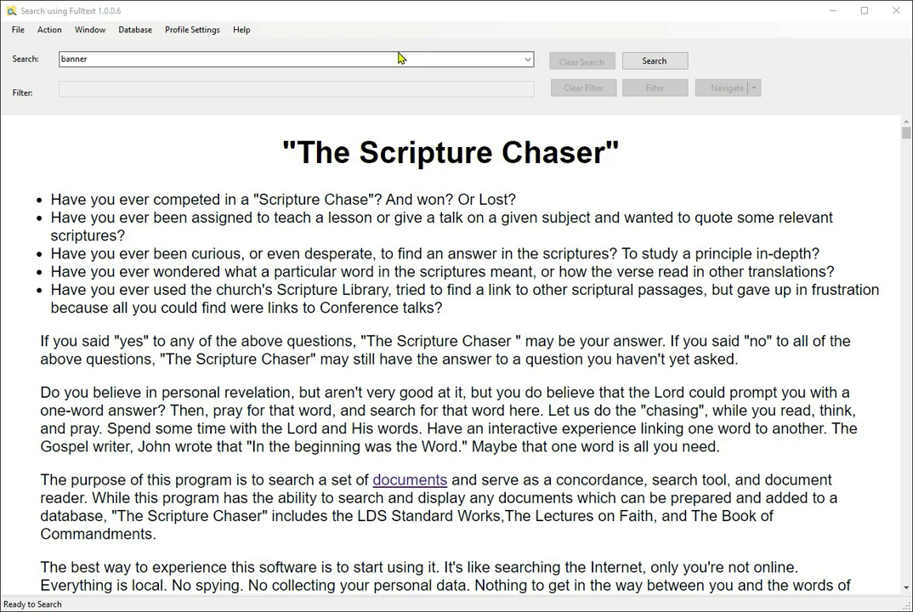
- Replace the old query with 'alma' and run it, listing 2048 matching verses
{"action": "left_click", "coordinate": [316, 57]}
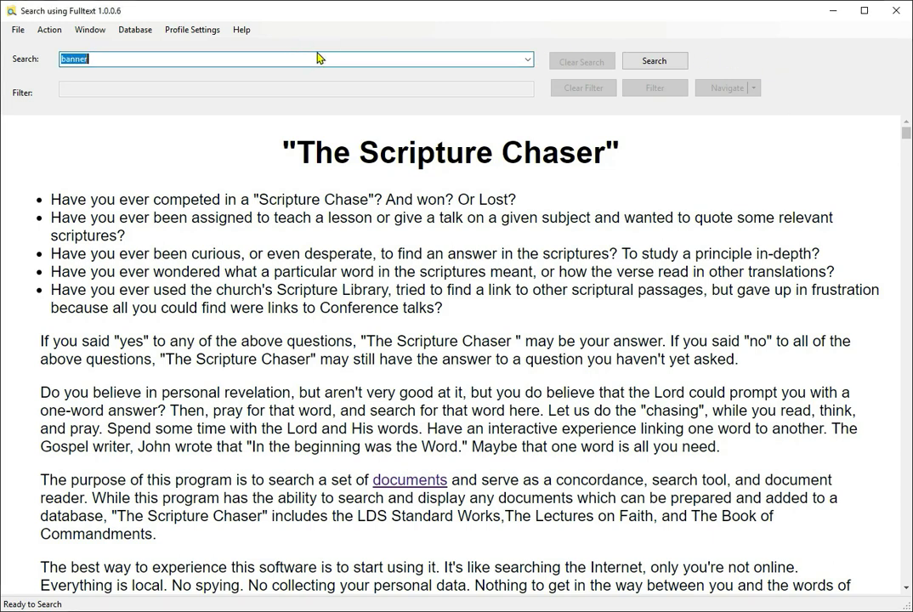
{"action": "type", "text": "al"}
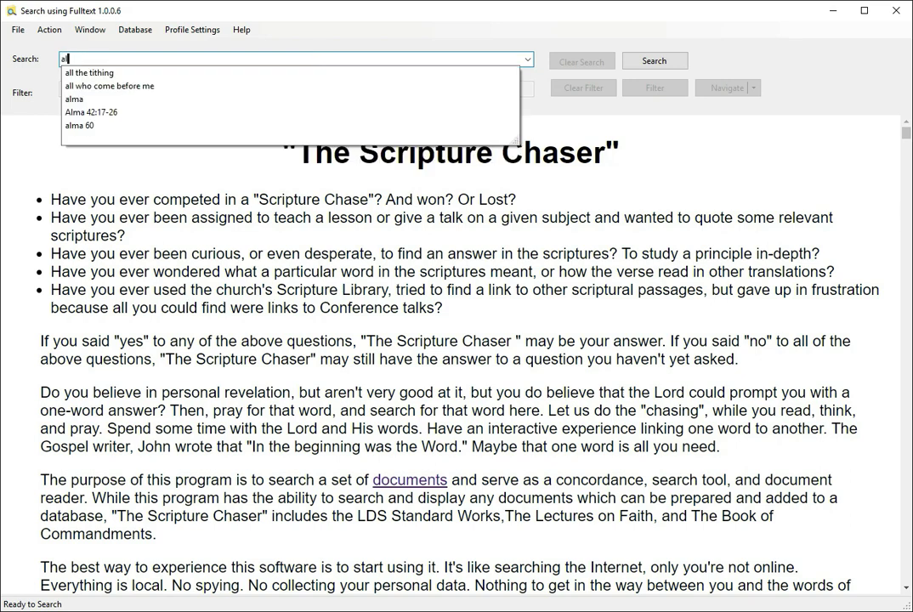
{"action": "type", "text": "ma"}
{"action": "key", "text": "Return"}
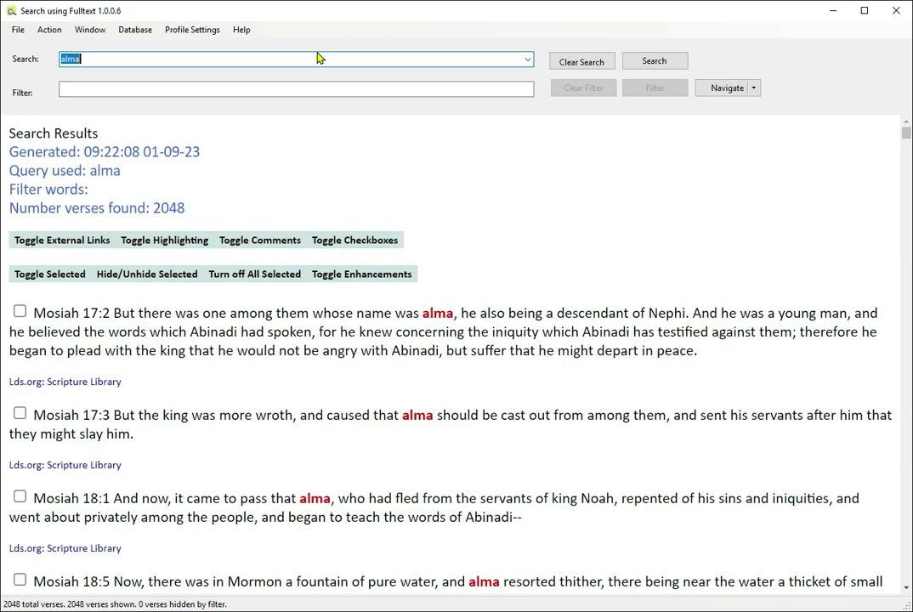
{"action": "left_click", "coordinate": [319, 58]}
- Look up Alma 60:7 from the earlier alma 60 suggestion and scroll the results
{"action": "key", "text": "Down"}
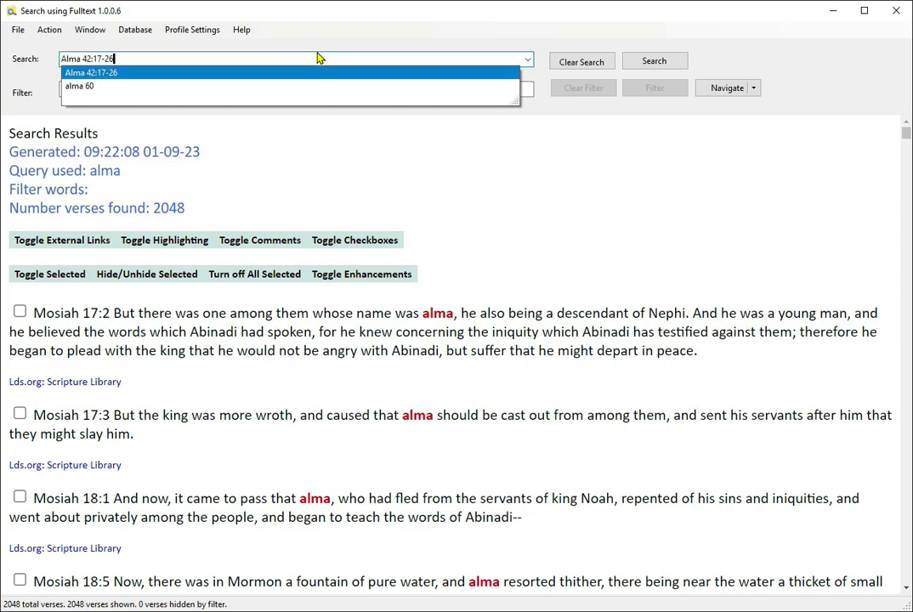
{"action": "key", "text": "Down"}
{"action": "key", "text": "Return"}
{"action": "type", "text": ":7"}
{"action": "key", "text": "Return"}
{"action": "scroll", "coordinate": [318, 58], "scroll_direction": "down", "scroll_amount": 2}
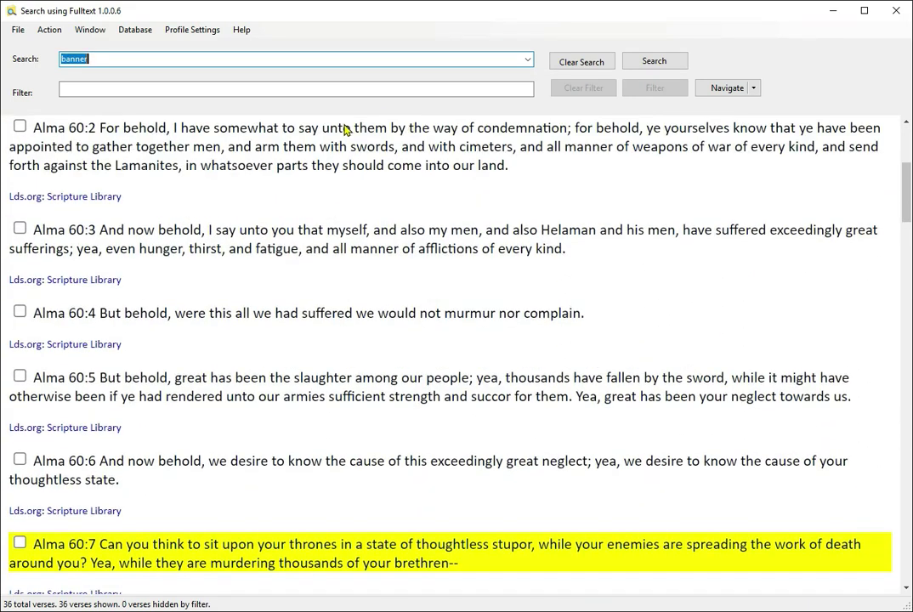
- Search 'alma 60:', then '1 jn 3:', listing the 24 verses of 1 John 3
{"action": "type", "text": "alma "}
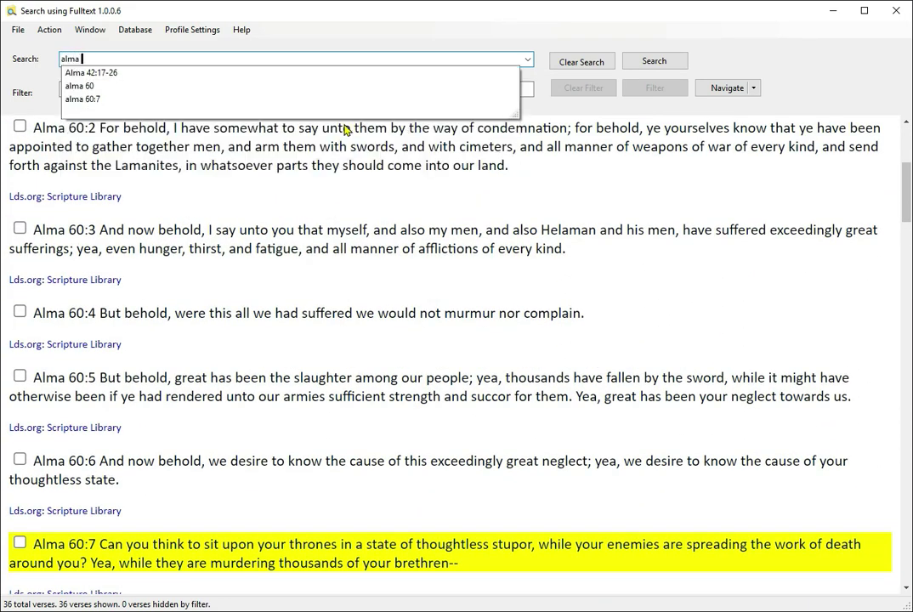
{"action": "type", "text": "60:"}
{"action": "key", "text": "Return"}
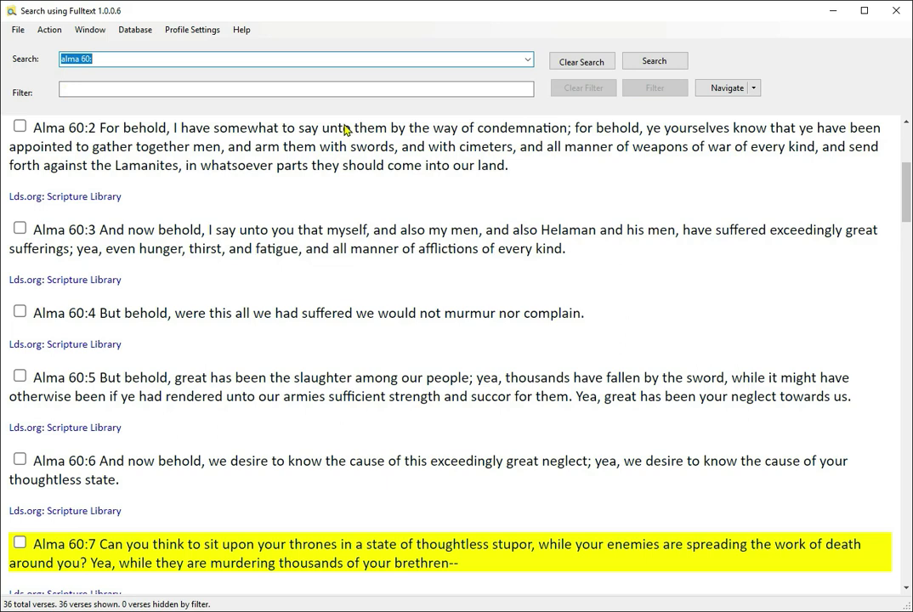
{"action": "scroll", "coordinate": [340, 136], "scroll_direction": "down", "scroll_amount": 3}
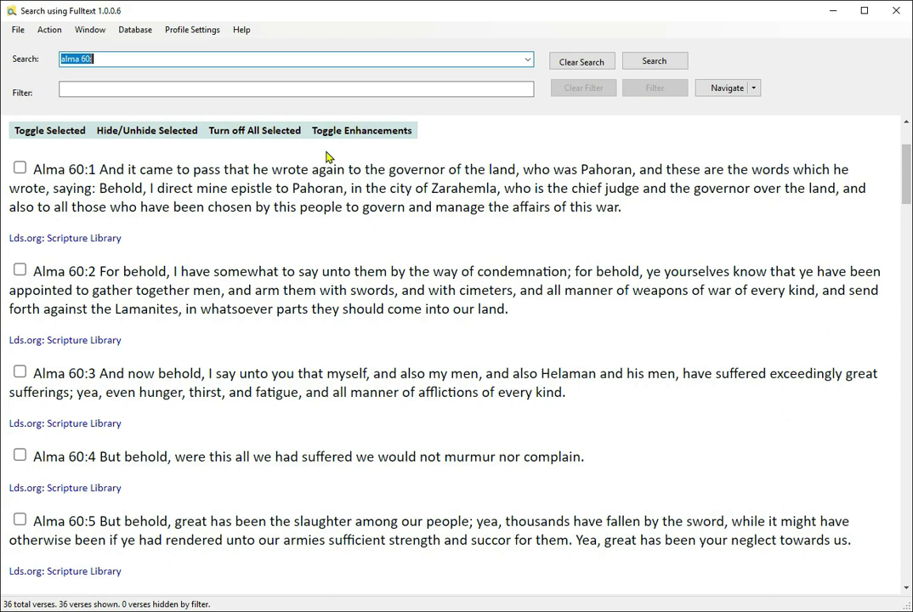
{"action": "type", "text": "1 jn 3:"}
{"action": "key", "text": "Return"}
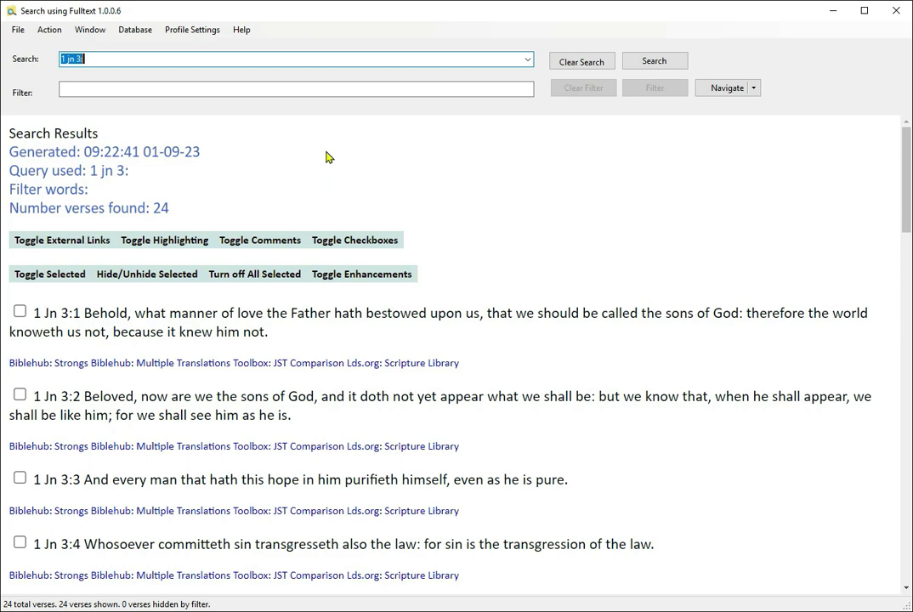
- Highlight verse 1 Jn 3:1 in the results list
{"action": "scroll", "coordinate": [321, 163], "scroll_direction": "down", "scroll_amount": 3}
{"action": "left_click", "coordinate": [311, 191]}
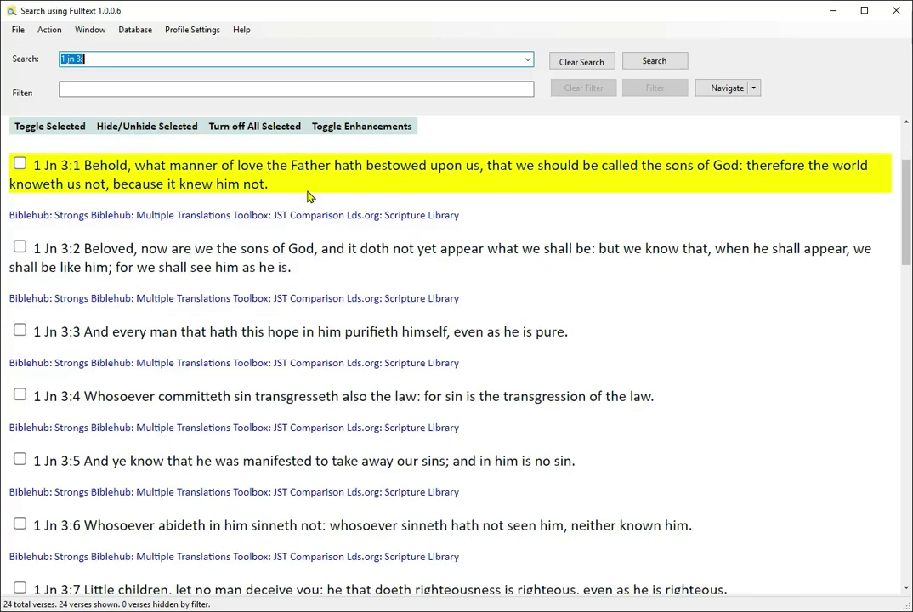
{"action": "scroll", "coordinate": [367, 198], "scroll_direction": "up", "scroll_amount": 1}
{"action": "scroll", "coordinate": [310, 196], "scroll_direction": "up", "scroll_amount": 1}
- Rerun the query as "1 jn 3:" in quotes and scroll through the 24 verses
{"action": "key", "text": "Home"}
{"action": "type", "text": "\""}
{"action": "key", "text": "End"}
{"action": "type", "text": "\""}
{"action": "key", "text": "Return"}
{"action": "scroll", "coordinate": [357, 174], "scroll_direction": "down", "scroll_amount": 1}
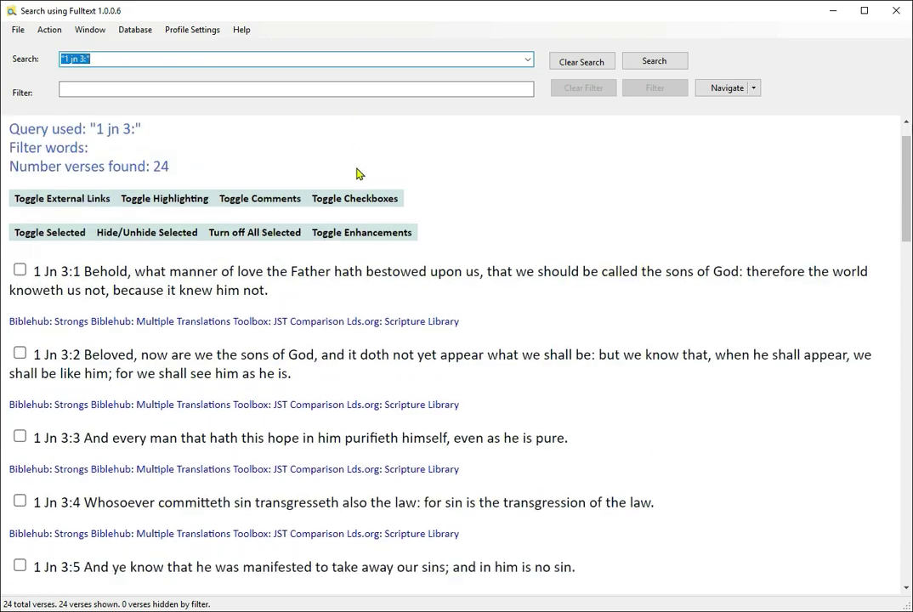
{"action": "scroll", "coordinate": [357, 173], "scroll_direction": "down", "scroll_amount": 5}
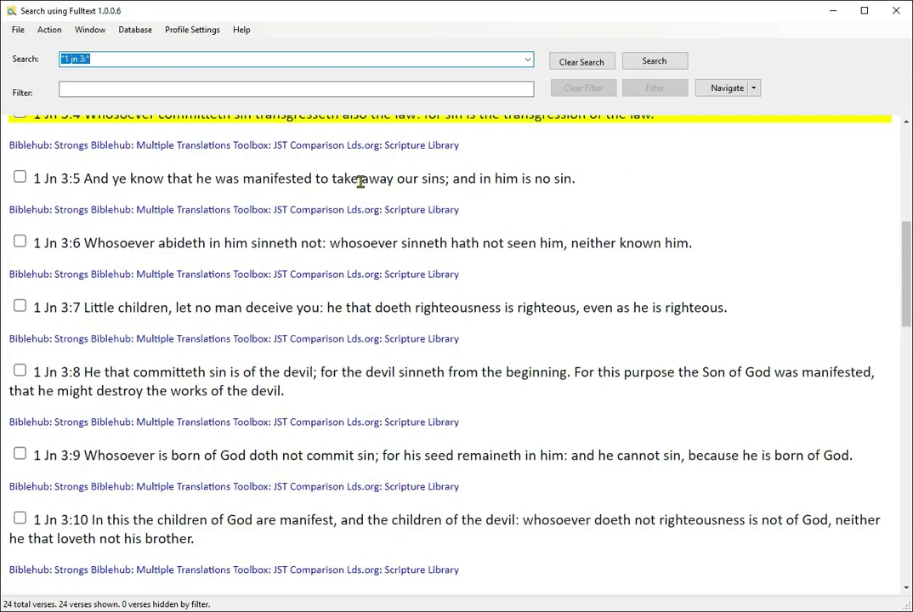
{"action": "scroll", "coordinate": [360, 181], "scroll_direction": "down", "scroll_amount": 2}
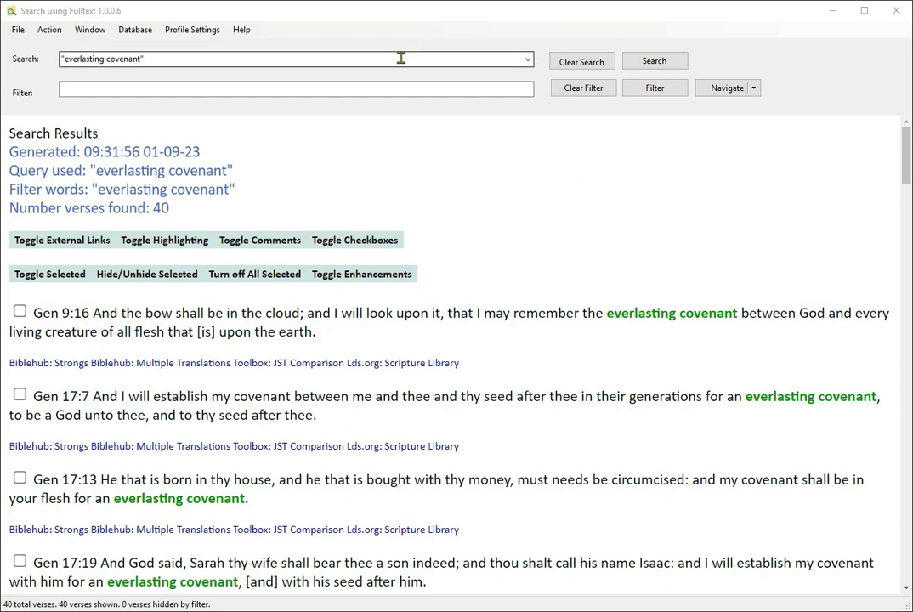
- Replace the query with 'd&c' and run it, listing all 3851 D&C verses
{"action": "left_click", "coordinate": [350, 57]}
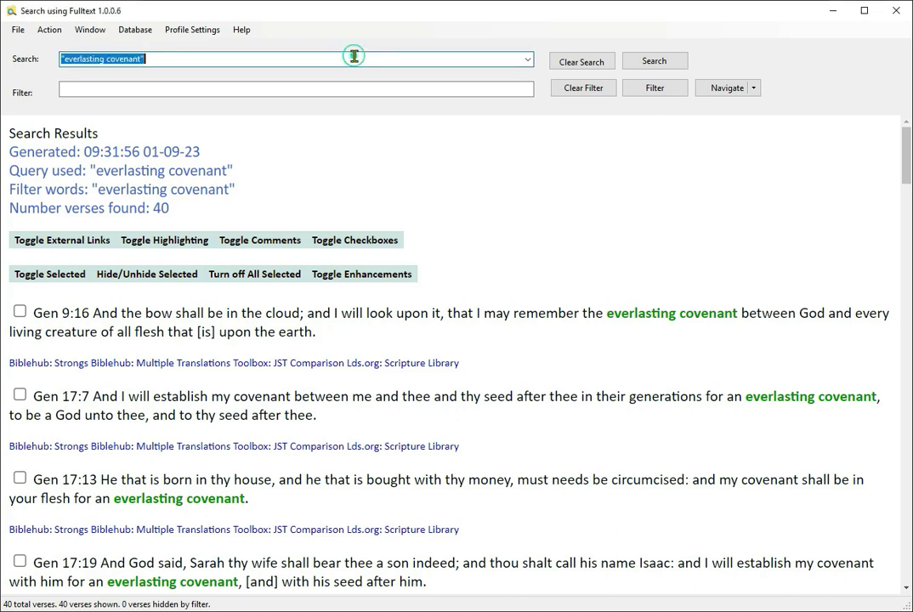
{"action": "type", "text": "d&c"}
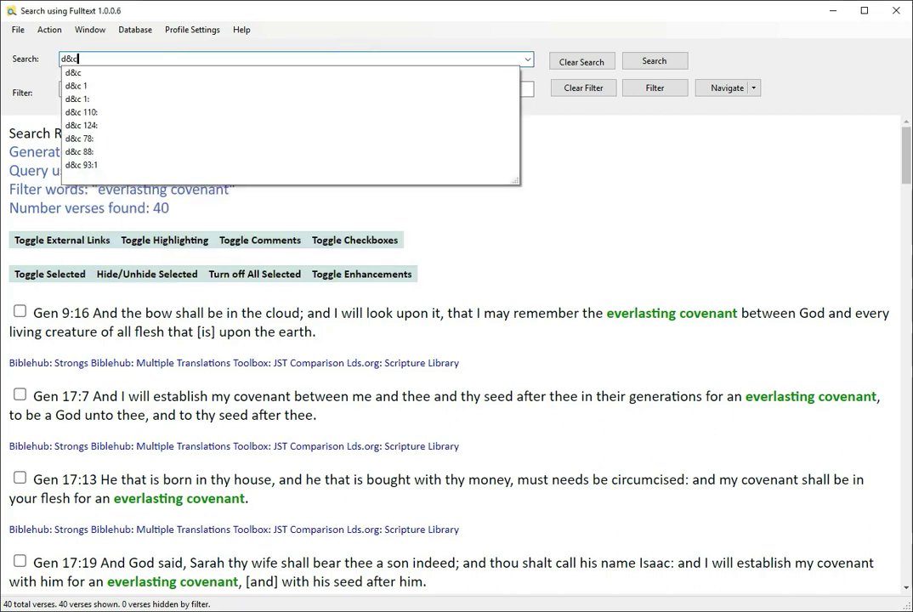
{"action": "key", "text": "Return"}
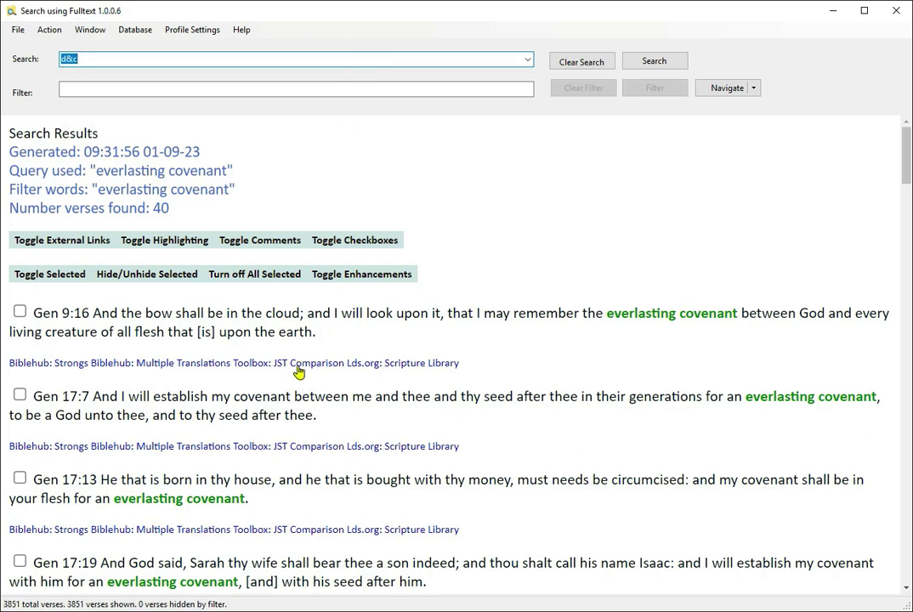
{"action": "scroll", "coordinate": [299, 371], "scroll_direction": "down", "scroll_amount": 3}
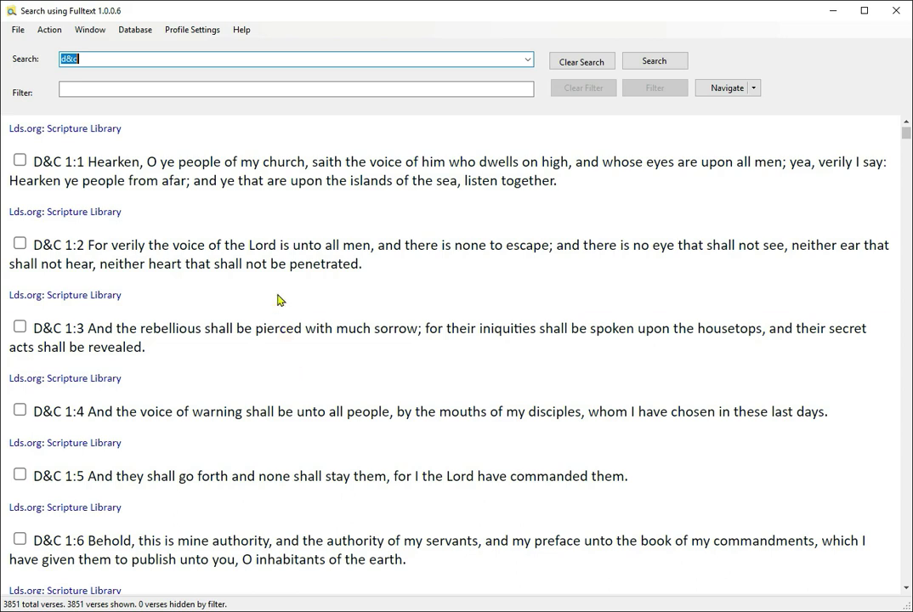
- Extend the query to 'd&c 17:4', showing the 9 verses of D&C 17
{"action": "left_click", "coordinate": [242, 59]}
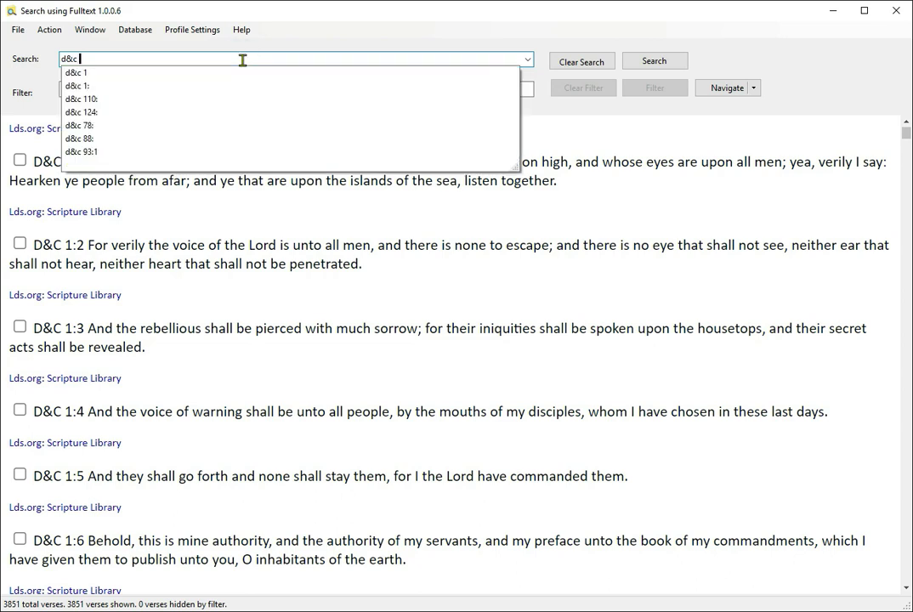
{"action": "type", "text": "17:"}
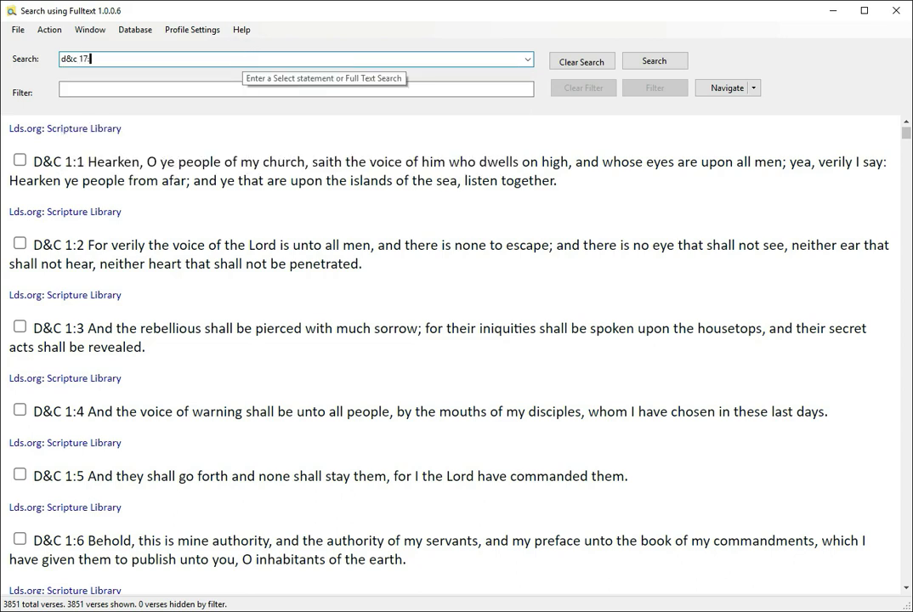
{"action": "type", "text": "4"}
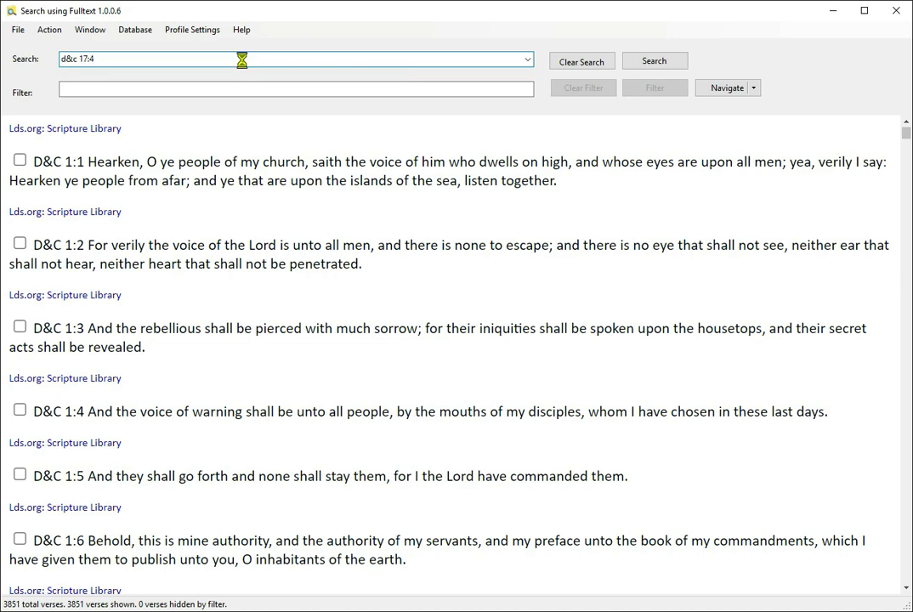
{"action": "scroll", "coordinate": [409, 335], "scroll_direction": "down", "scroll_amount": 1}
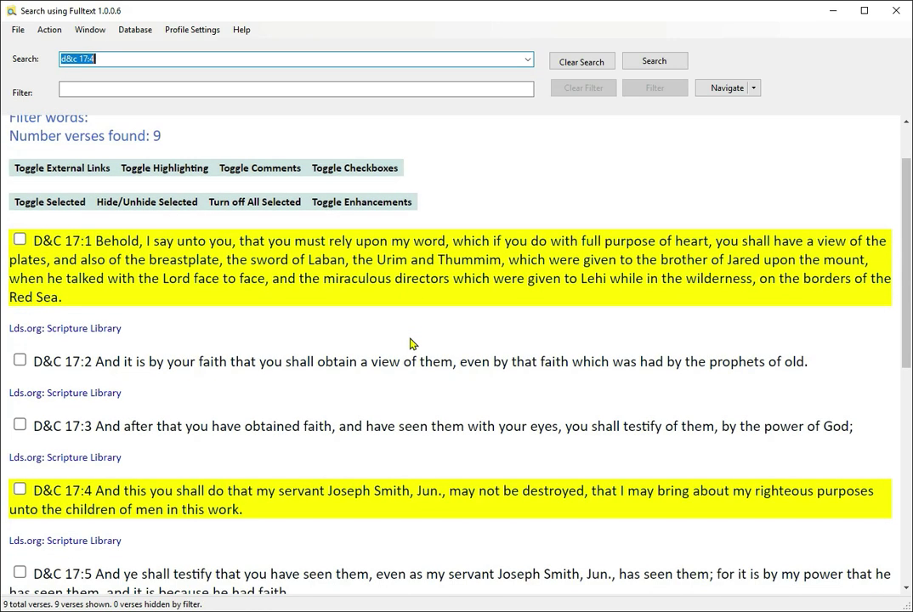
{"action": "key", "text": "alt"}
{"action": "key", "text": "alt"}
- Clear the previous search and run a fresh 'd&c' search
{"action": "left_click", "coordinate": [578, 62]}
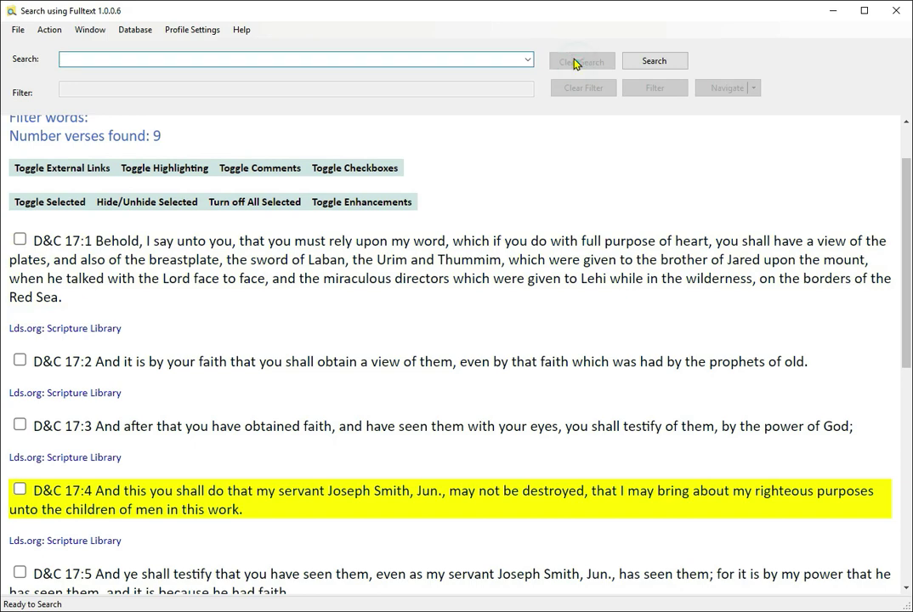
{"action": "type", "text": "d&c"}
{"action": "key", "text": "Tab"}
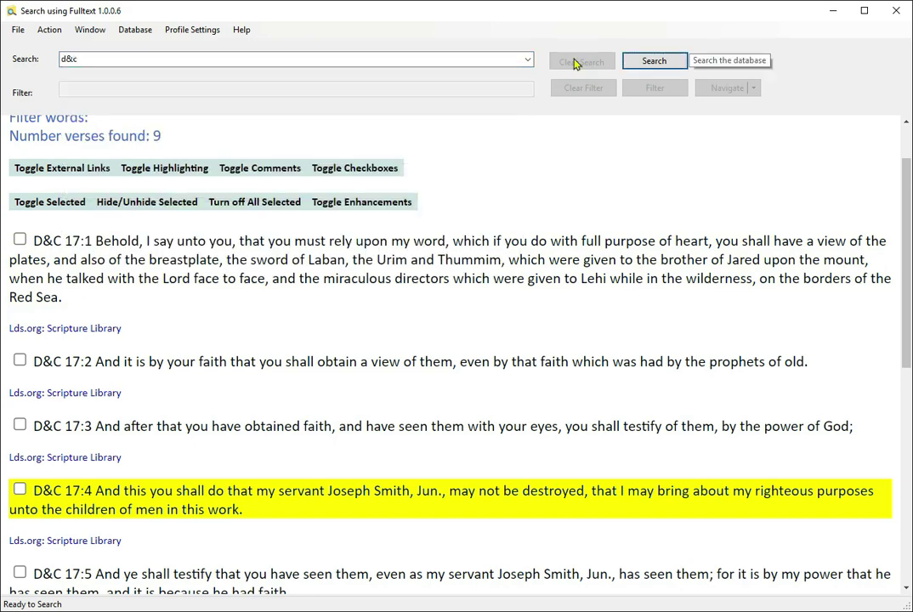
{"action": "left_click", "coordinate": [675, 58]}
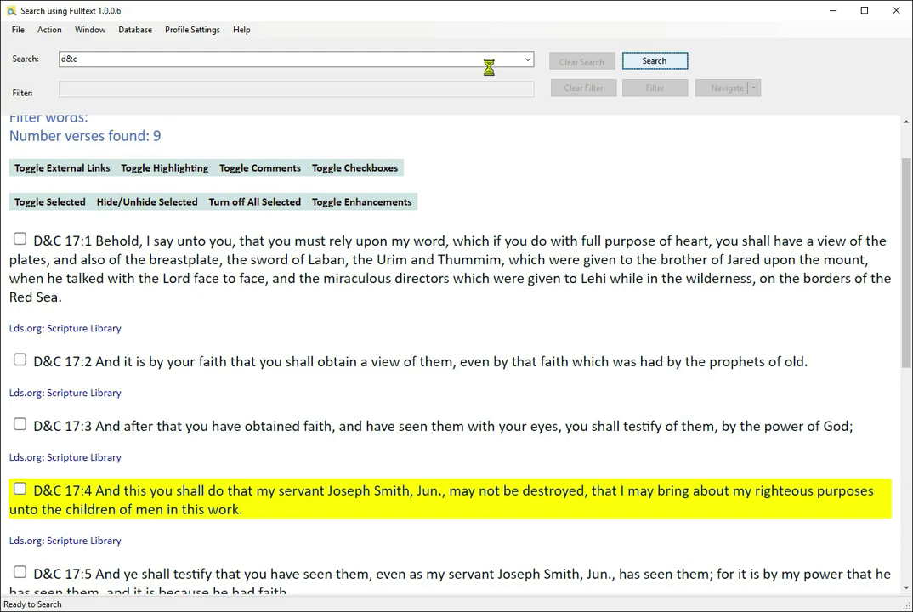
- Filter the D&C results with the words *everlasting covenant"
{"action": "left_click", "coordinate": [345, 87]}
{"action": "type", "text": "*everlas"}
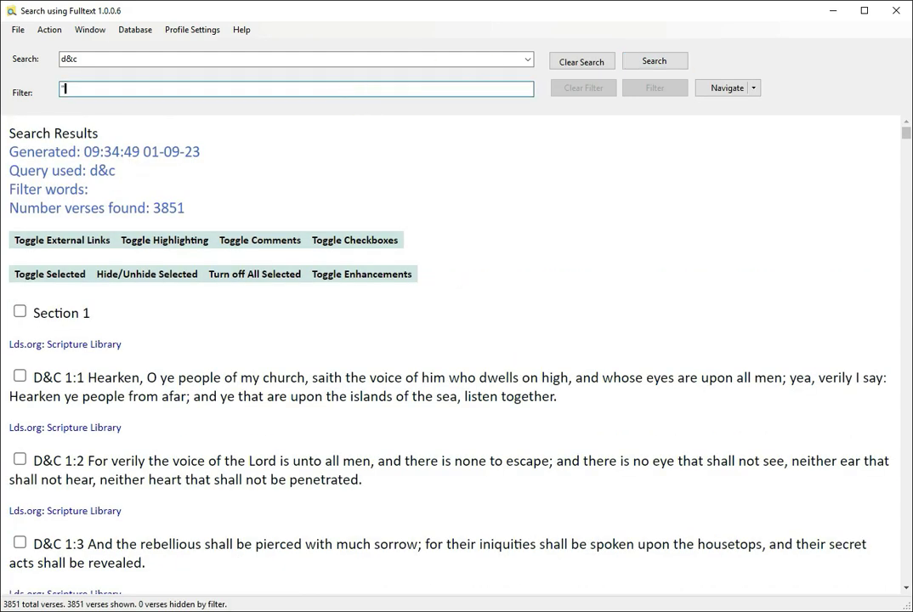
{"action": "type", "text": "ting"}
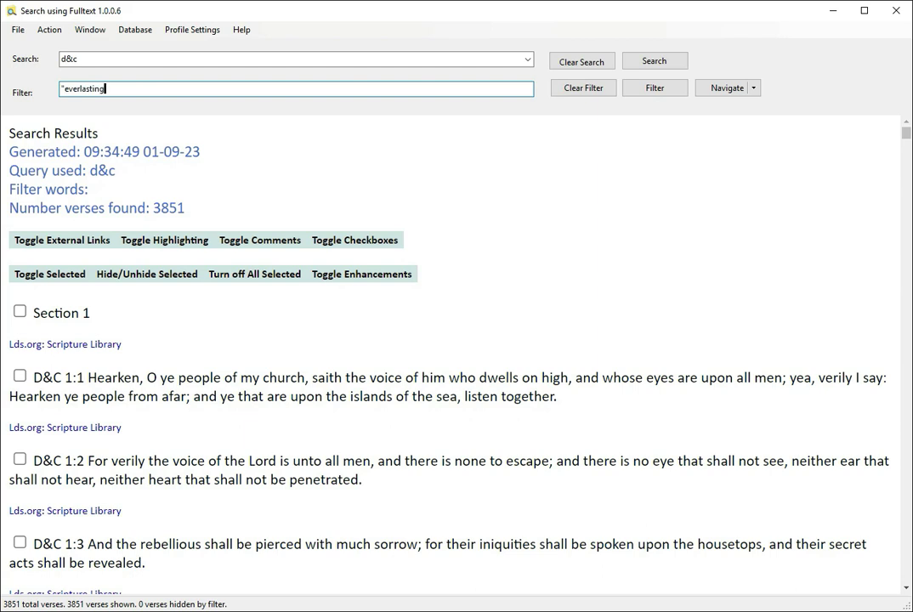
{"action": "type", "text": " covenant\""}
{"action": "key", "text": "Return"}
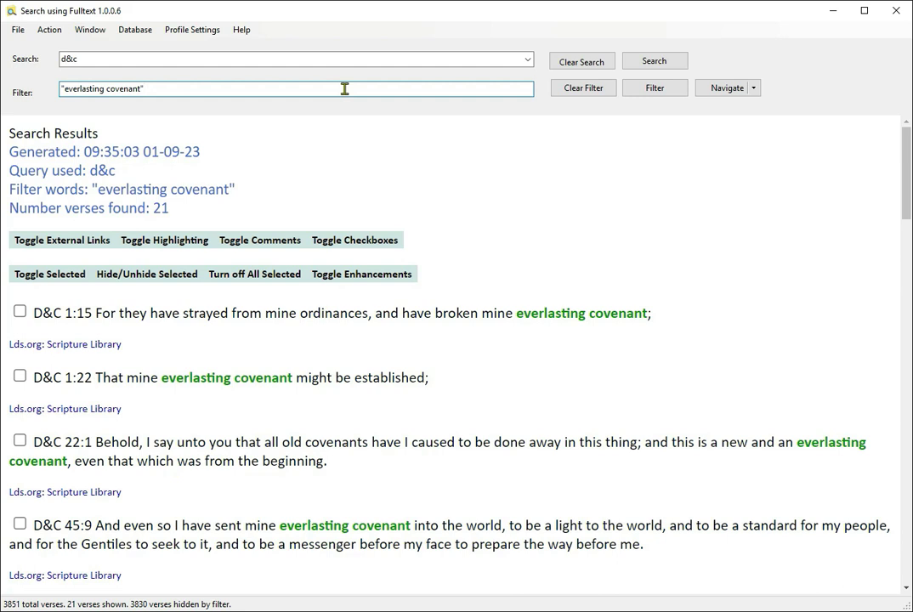
{"action": "key", "text": "alt"}
{"action": "key", "text": "alt"}
- Search "everlasting covenant" in quotes with the filter removed, returning 40 verses
{"action": "double_click", "coordinate": [314, 59]}
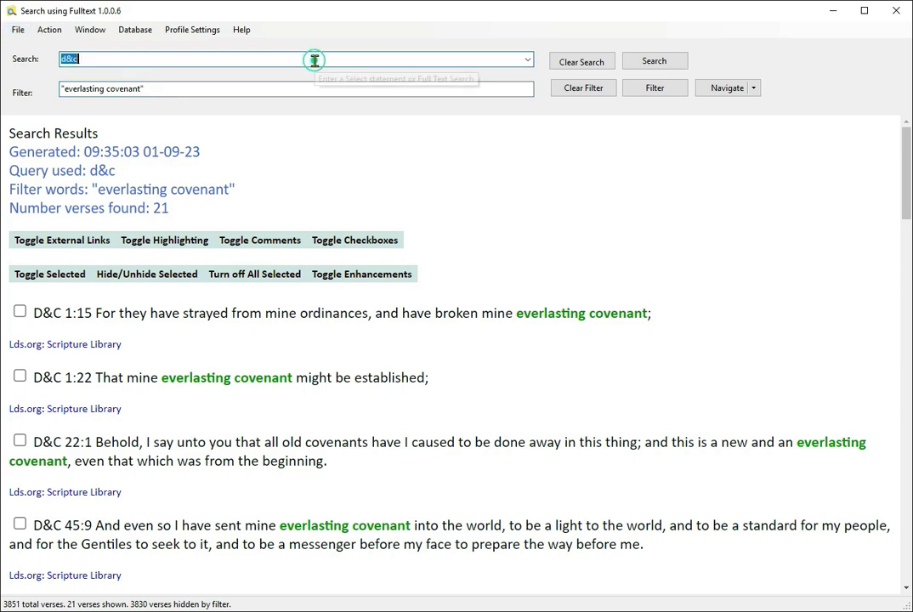
{"action": "type", "text": "\"ev"}
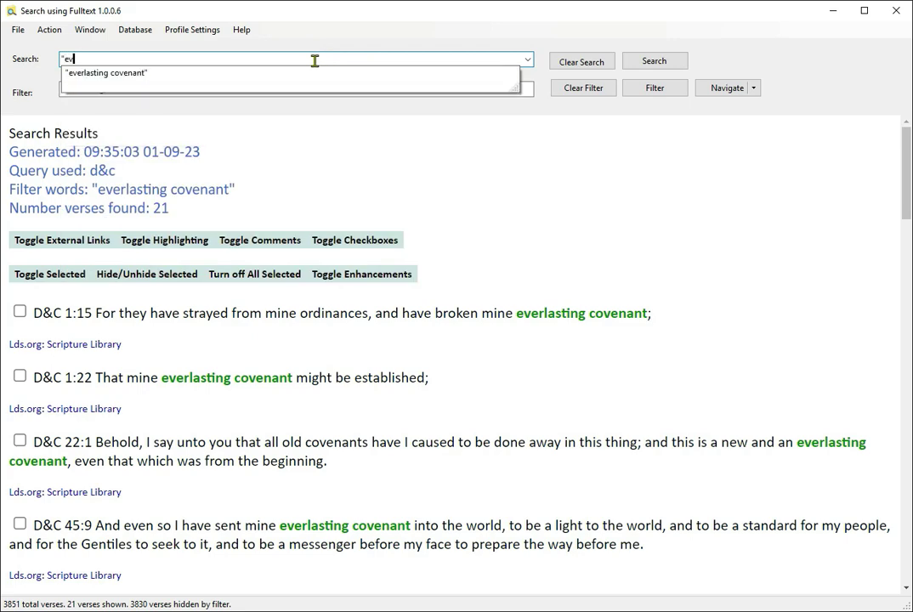
{"action": "key", "text": "Down"}
{"action": "key", "text": "Return"}
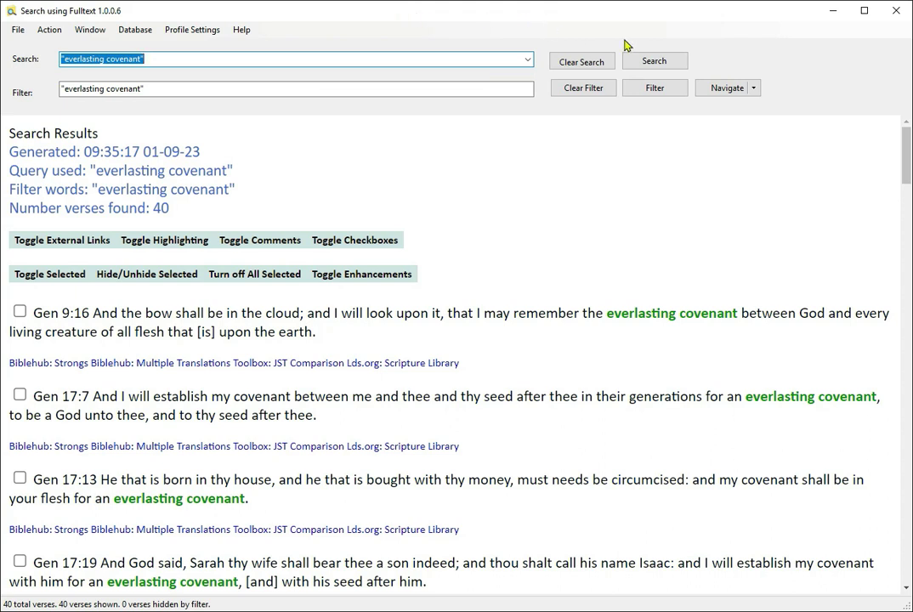
{"action": "left_click", "coordinate": [592, 96]}
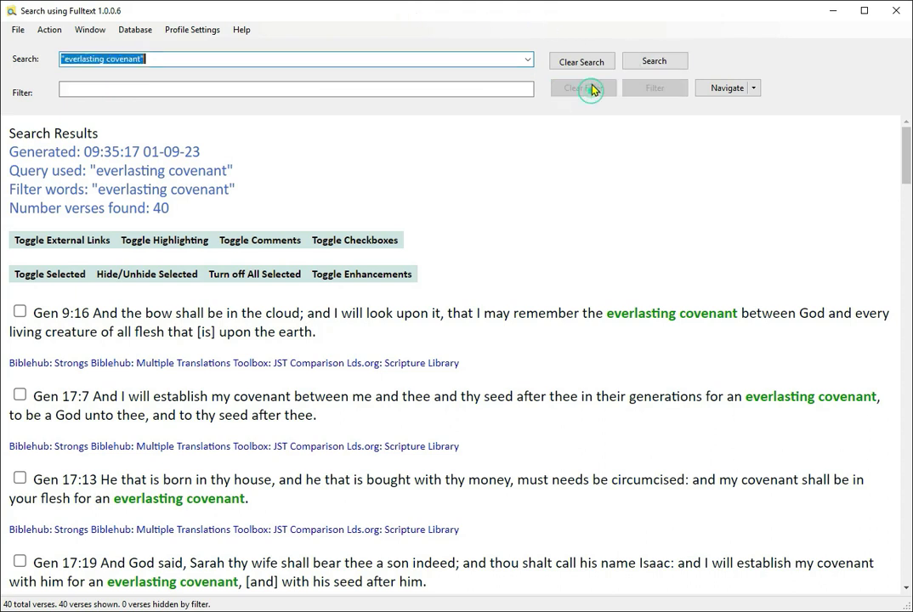
{"action": "left_click", "coordinate": [652, 60]}
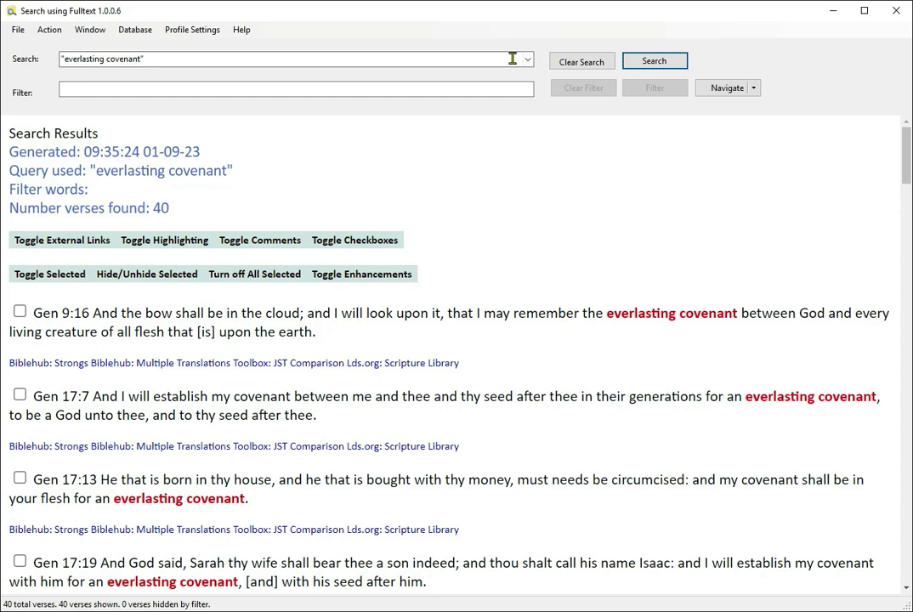
- Filter the everlasting covenant results to 'd&c' and scroll through them
{"action": "left_click", "coordinate": [235, 87]}
{"action": "type", "text": "d&c"}
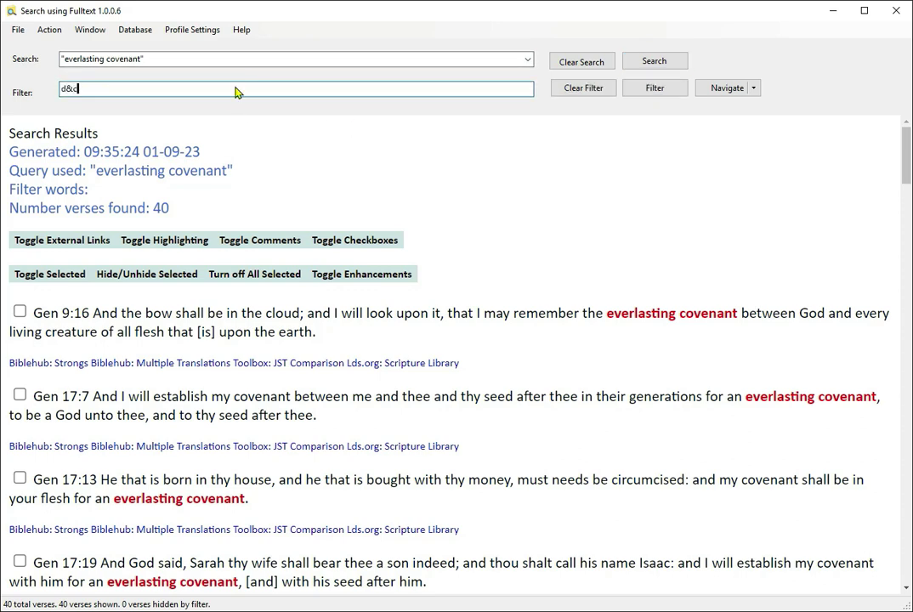
{"action": "key", "text": "Return"}
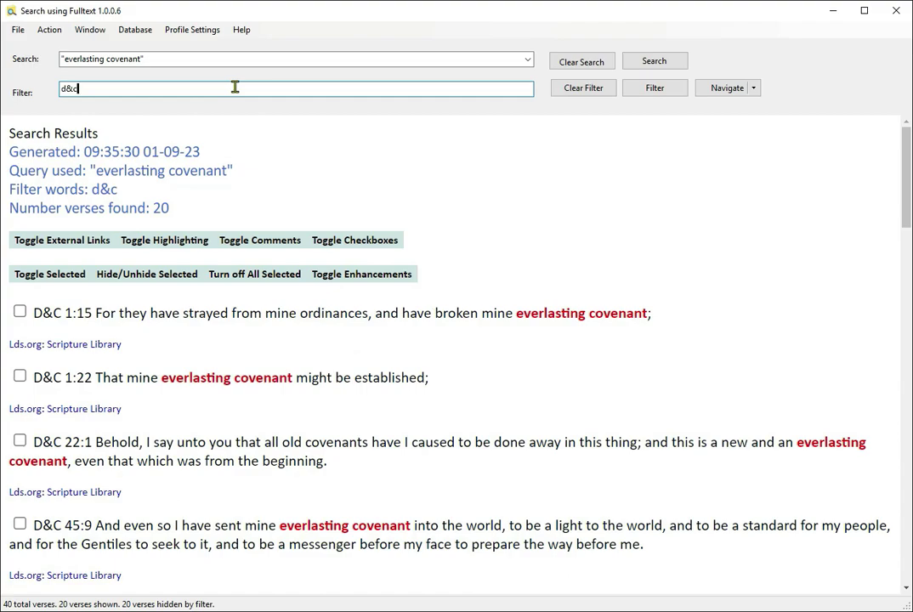
{"action": "scroll", "coordinate": [248, 189], "scroll_direction": "down", "scroll_amount": 10}
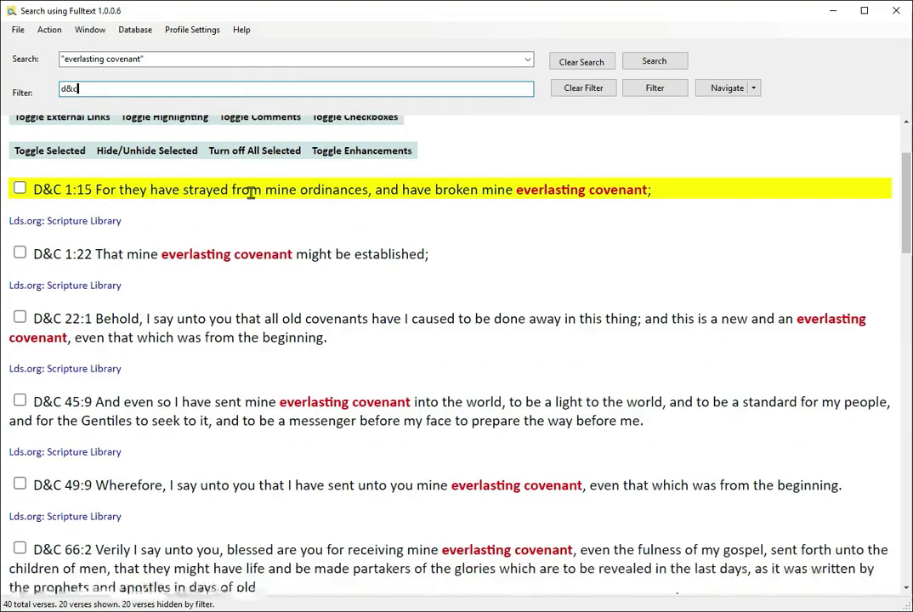
{"action": "scroll", "coordinate": [261, 220], "scroll_direction": "down", "scroll_amount": 10}
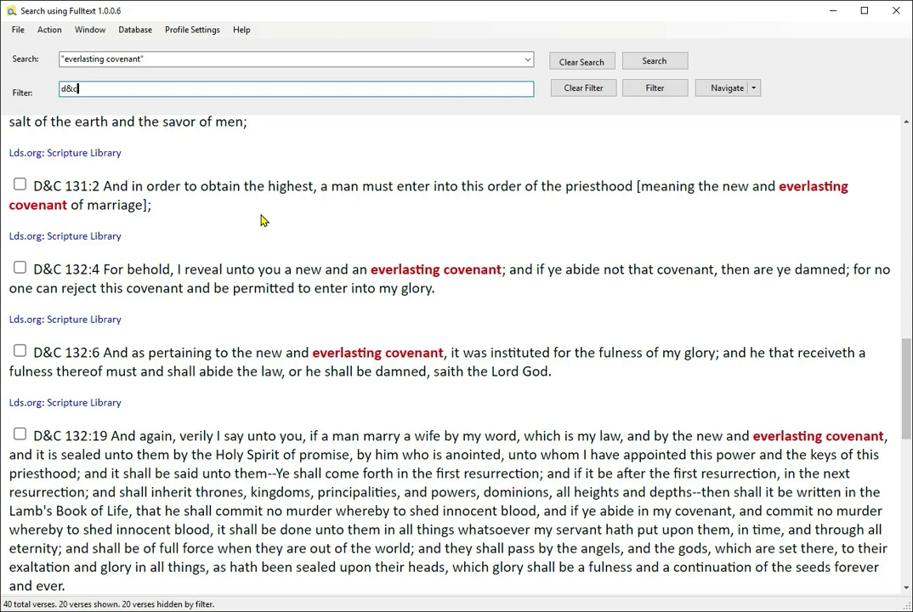
- Extend the filter to 'd&c not 131 not 132 not 133', leaving 9 verses
{"action": "type", "text": "not 131 not 132 not 133"}
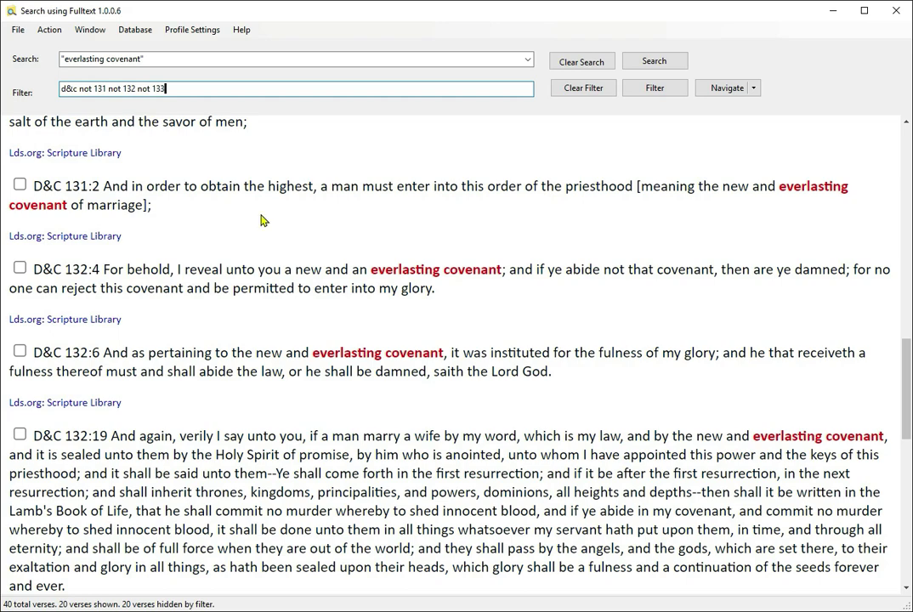
{"action": "key", "text": "Return"}
{"action": "scroll", "coordinate": [260, 442], "scroll_direction": "down", "scroll_amount": 6}
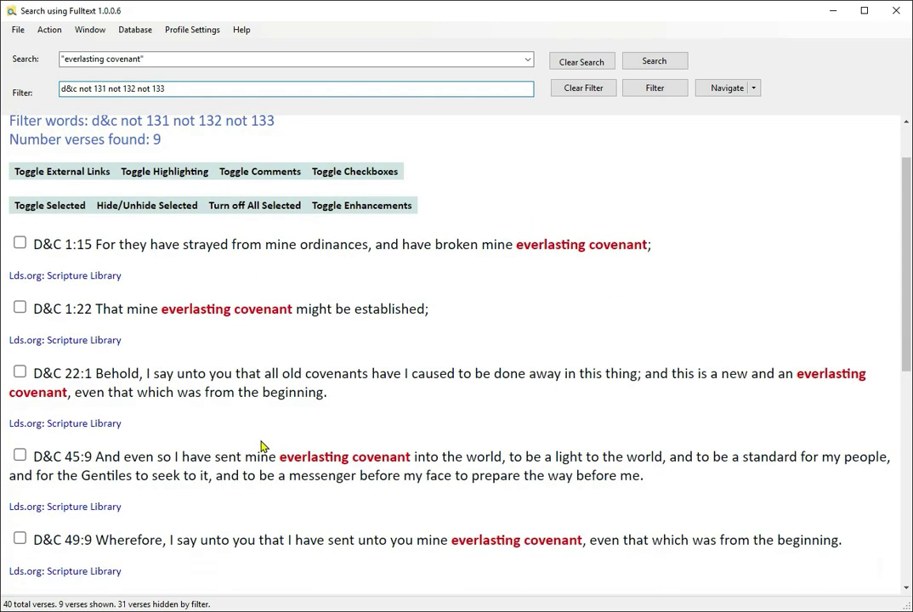
{"action": "scroll", "coordinate": [272, 435], "scroll_direction": "down", "scroll_amount": 2}
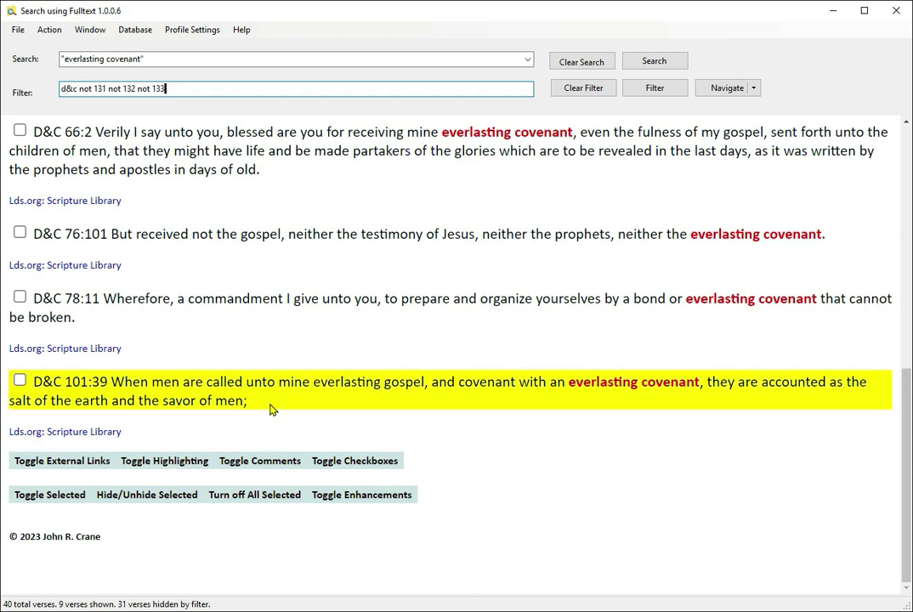
- Clear the search and look up '1 nephi 3:7', listing 31 verses with 3:7 highlighted
{"action": "left_click", "coordinate": [576, 63]}
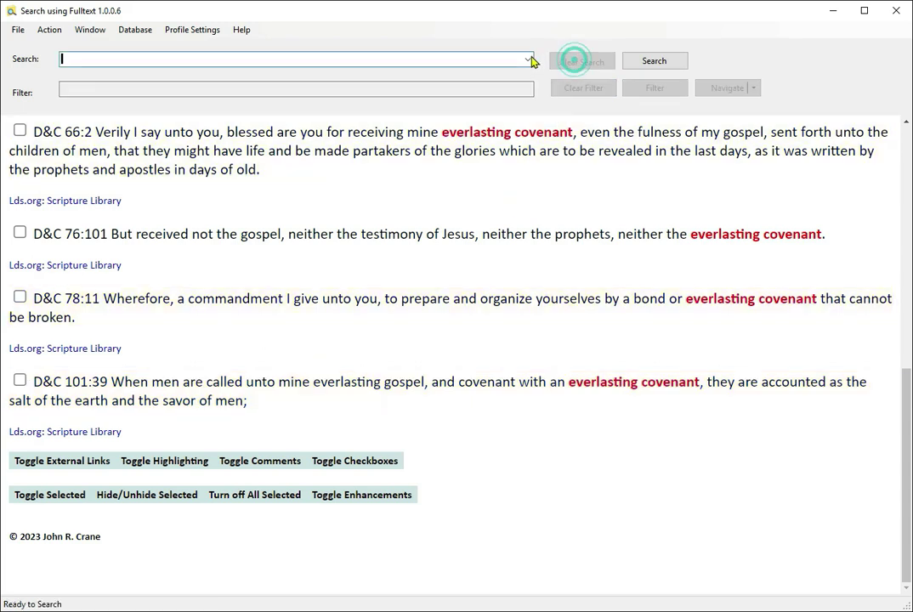
{"action": "type", "text": "1 nep"}
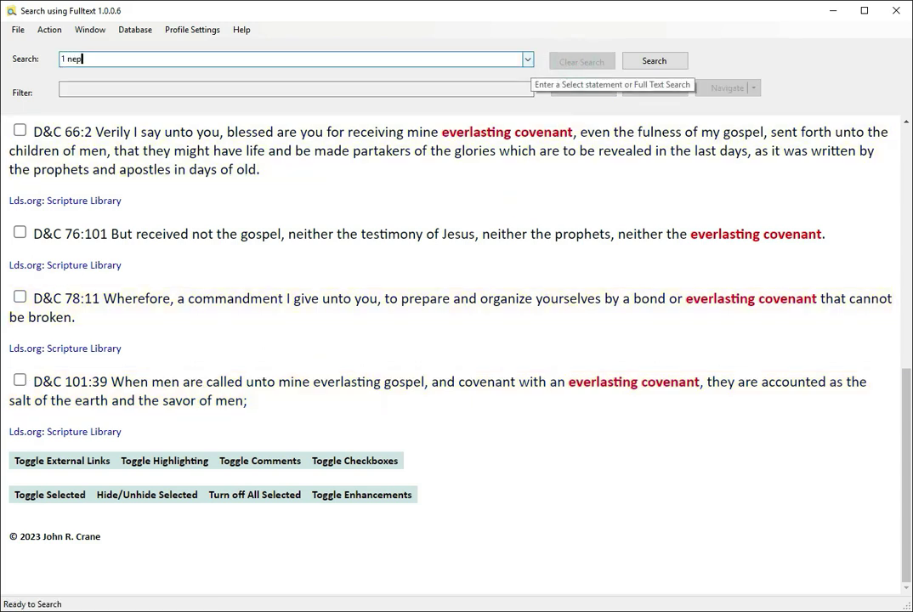
{"action": "type", "text": "hi 3:7"}
{"action": "key", "text": "ctrl+a"}
{"action": "key", "text": "Return"}
{"action": "left_click", "coordinate": [468, 304]}
{"action": "scroll", "coordinate": [470, 303], "scroll_direction": "down", "scroll_amount": 4}
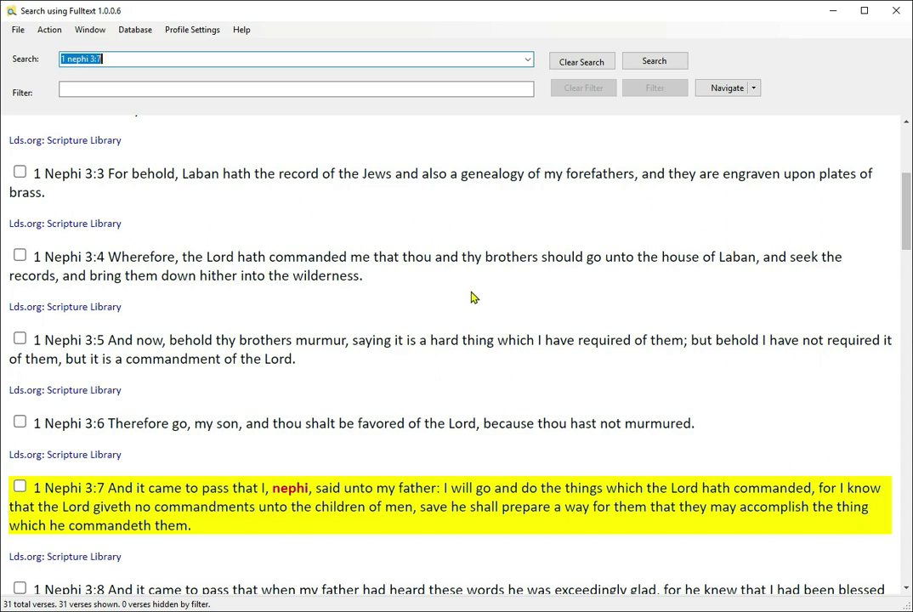
{"action": "key", "text": "alt"}
{"action": "left_click", "coordinate": [104, 34]}
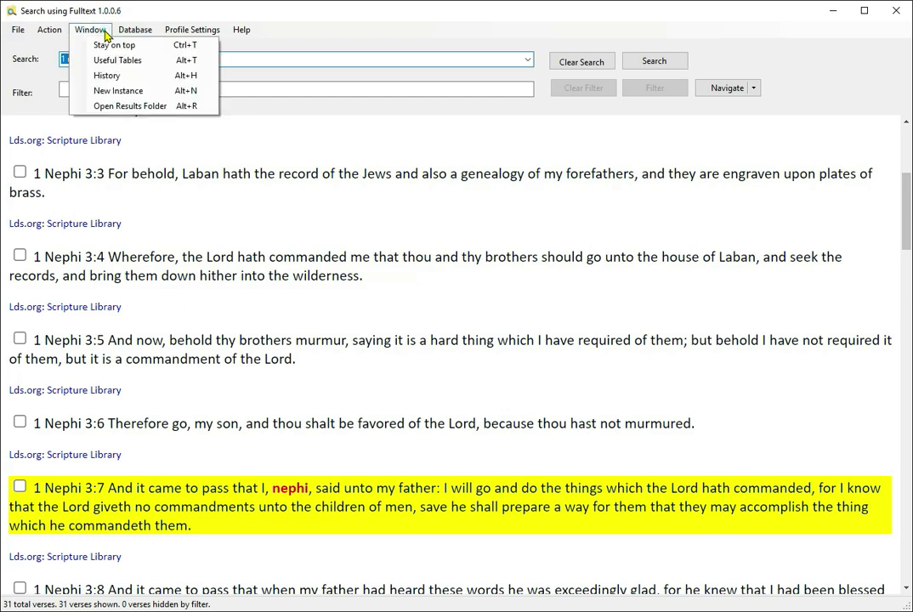
{"action": "left_click", "coordinate": [138, 60]}
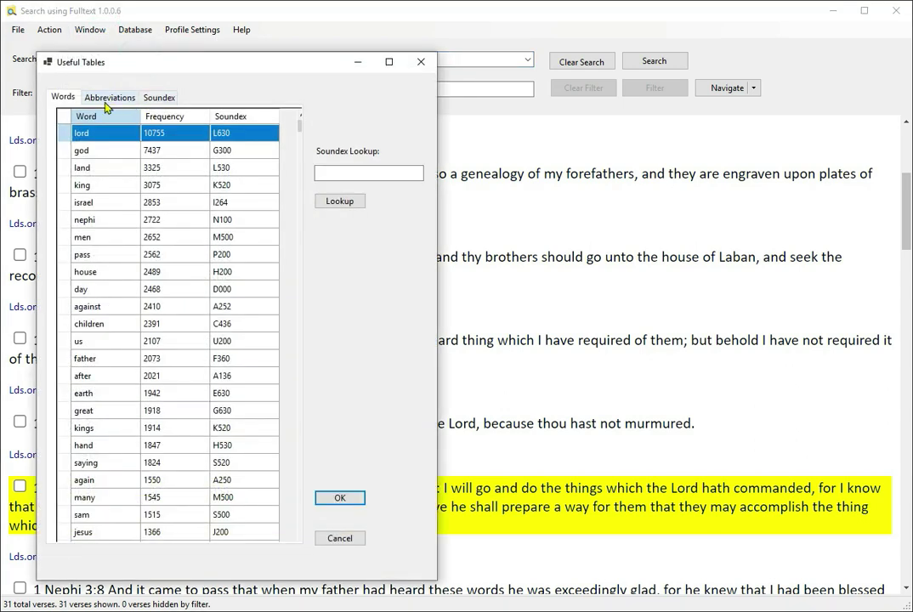
{"action": "left_click", "coordinate": [105, 99]}
{"action": "scroll", "coordinate": [208, 297], "scroll_direction": "down", "scroll_amount": 5}
{"action": "scroll", "coordinate": [204, 392], "scroll_direction": "down", "scroll_amount": 8}
{"action": "scroll", "coordinate": [204, 392], "scroll_direction": "down", "scroll_amount": 9}
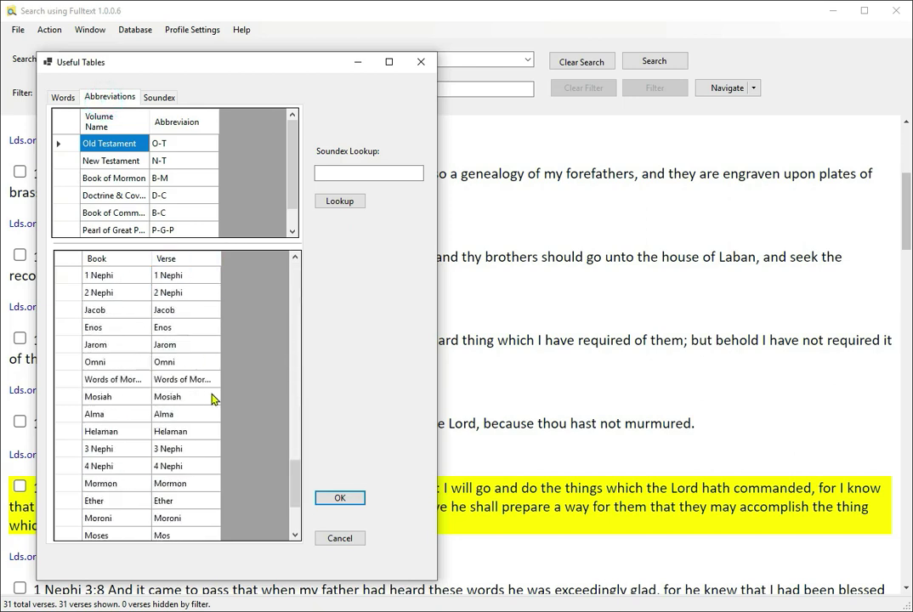
{"action": "scroll", "coordinate": [212, 399], "scroll_direction": "down", "scroll_amount": 3}
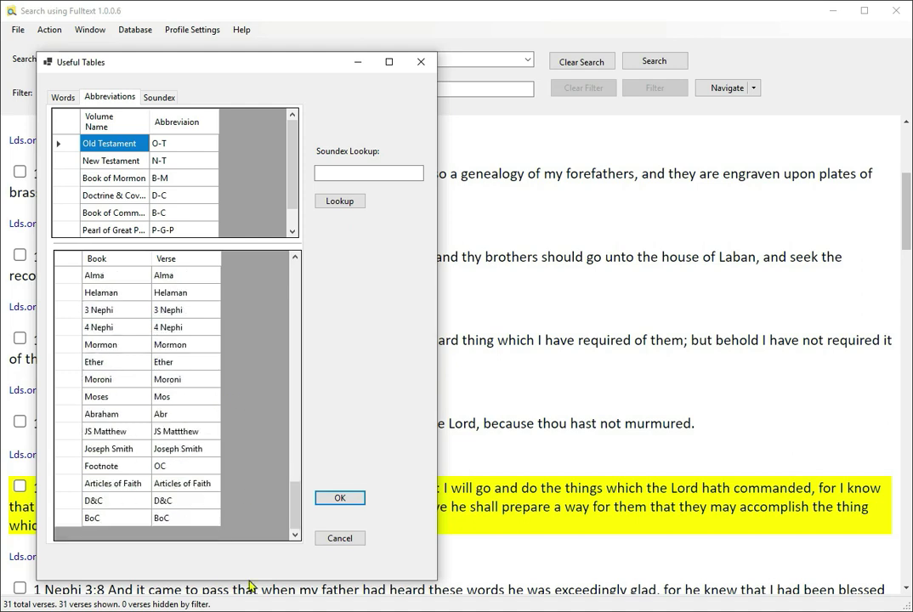
{"action": "left_click", "coordinate": [361, 540]}
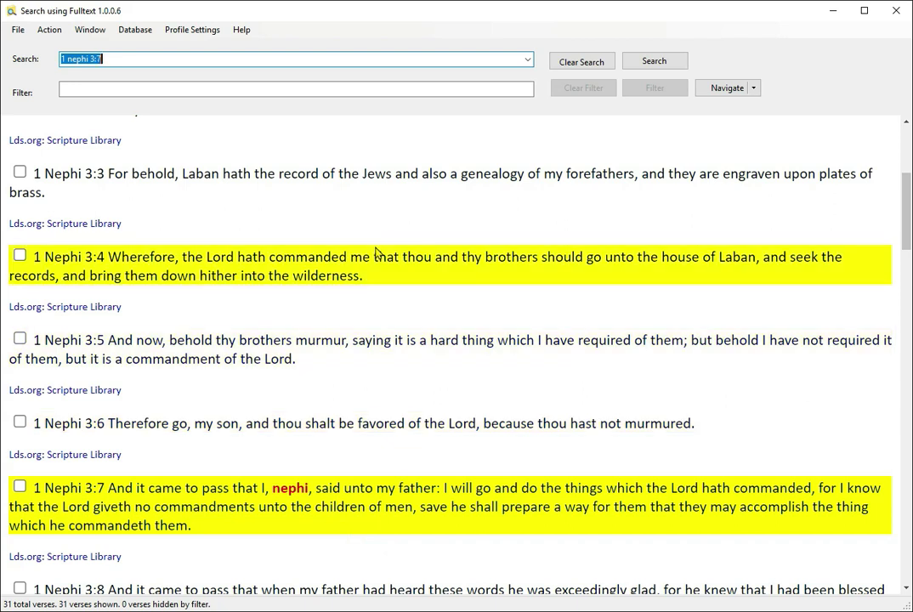
- Extend the reference to '1 nephi 3:7-11' and run the search
{"action": "left_click", "coordinate": [233, 60]}
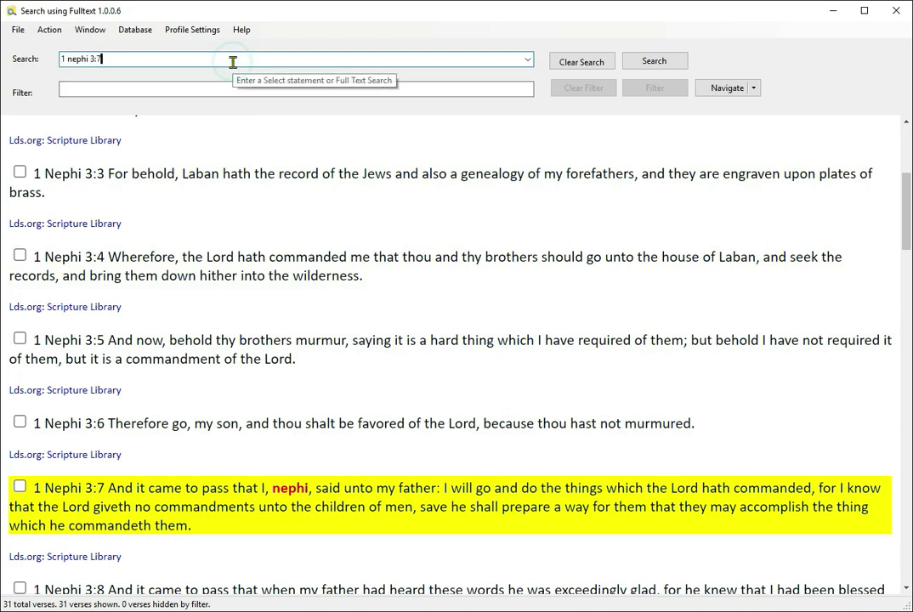
{"action": "type", "text": "-11"}
{"action": "key", "text": "Return"}
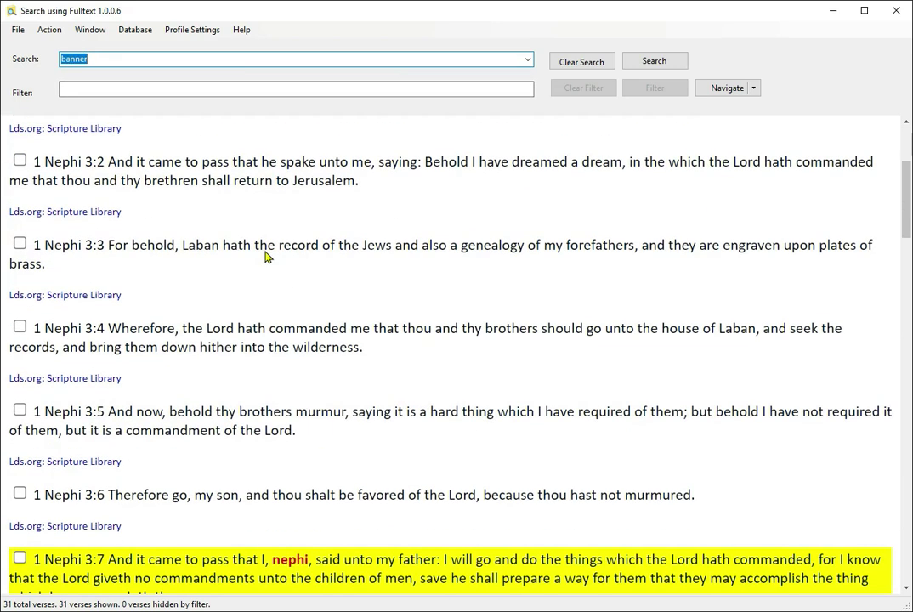
{"action": "scroll", "coordinate": [265, 256], "scroll_direction": "down", "scroll_amount": 3}
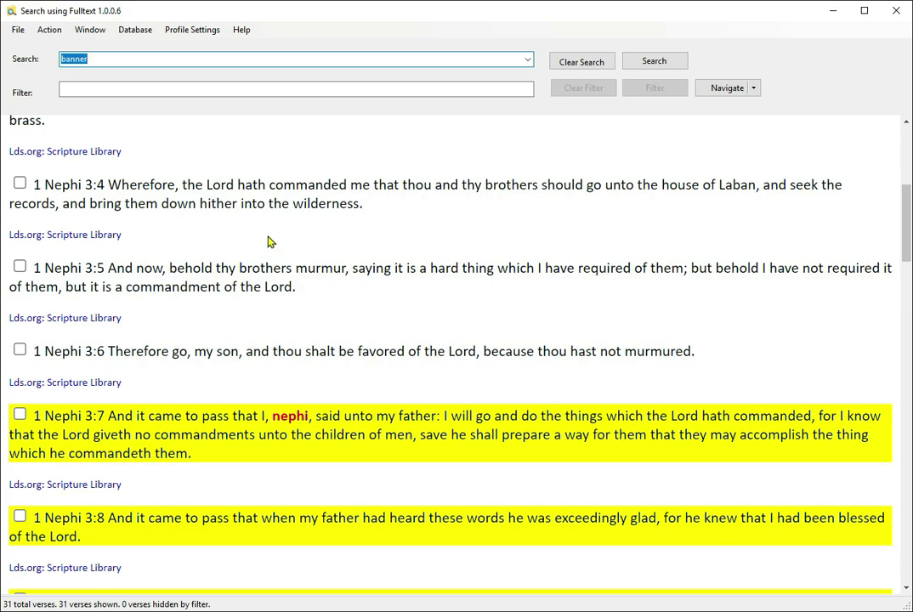
{"action": "scroll", "coordinate": [257, 206], "scroll_direction": "up", "scroll_amount": 1}
- Build the query '1 nephi 3:7-11, 20-28,30' from suggestions and run it
{"action": "type", "text": "1"}
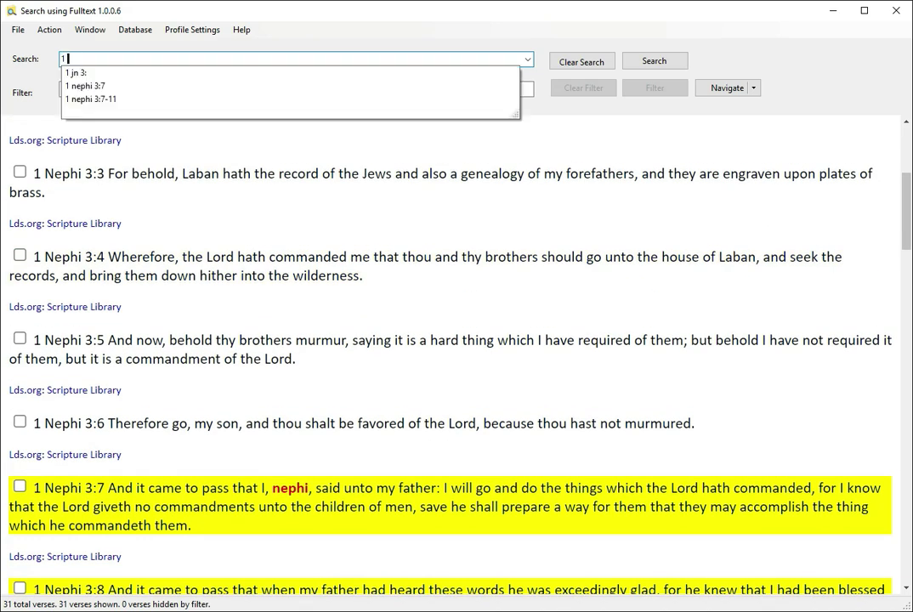
{"action": "key", "text": "Down"}
{"action": "key", "text": "Down"}
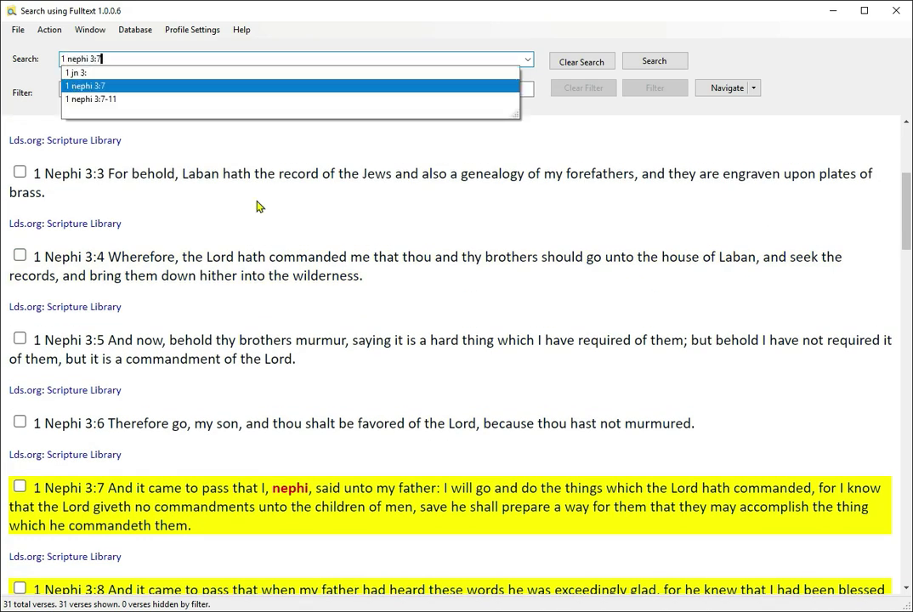
{"action": "type", "text": "-"}
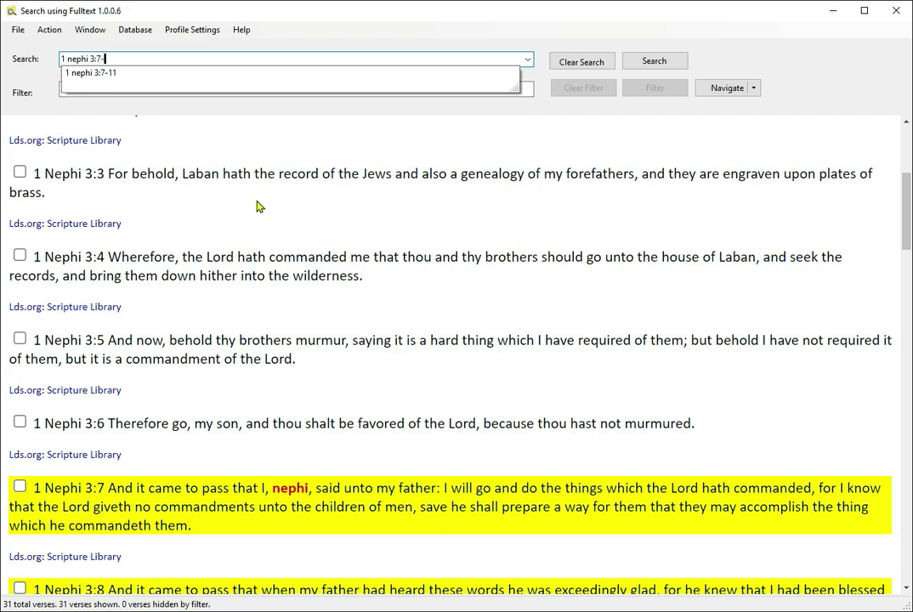
{"action": "key", "text": "Down"}
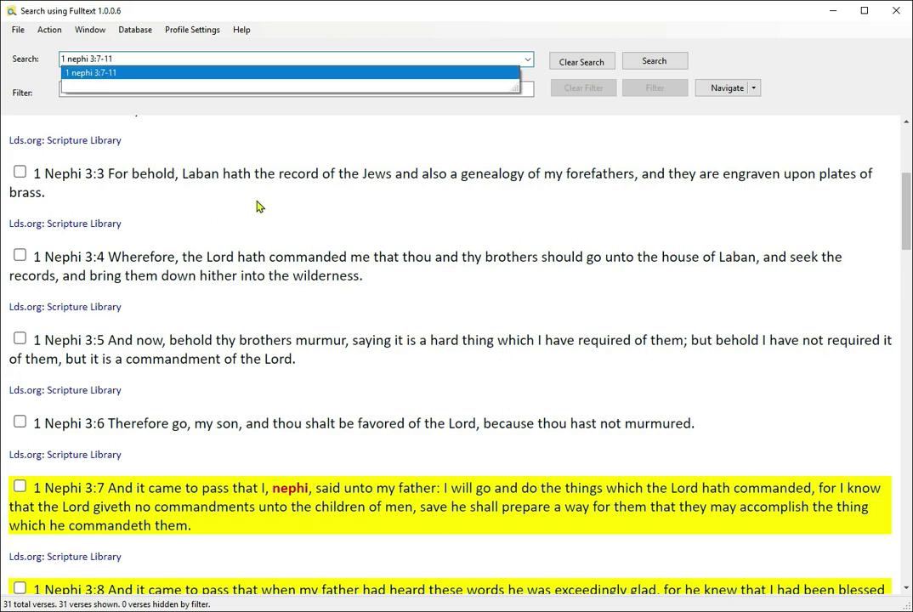
{"action": "type", "text": ","}
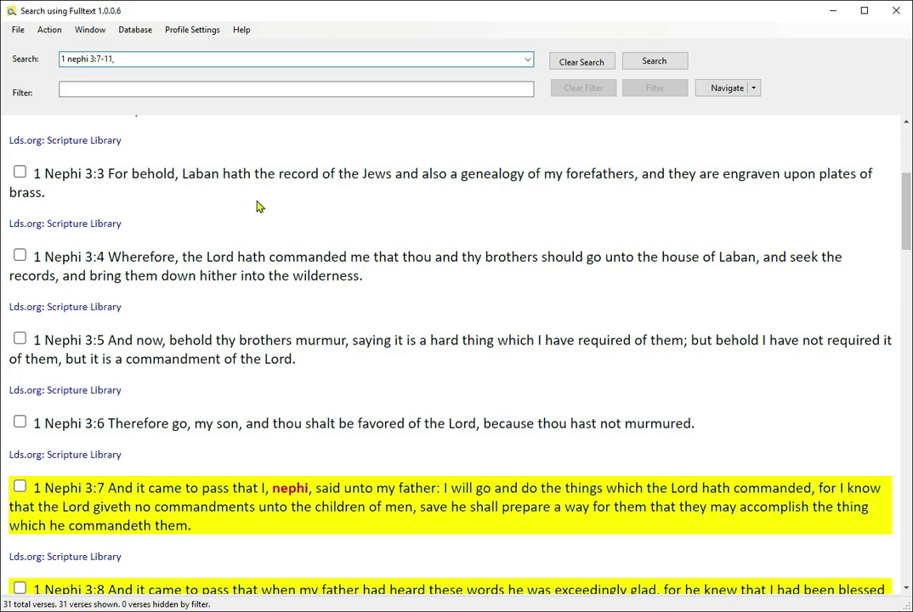
{"action": "type", "text": " 20-28"}
{"action": "type", "text": "-30"}
{"action": "key", "text": "BackSpace"}
{"action": "key", "text": "BackSpace"}
{"action": "key", "text": "BackSpace"}
{"action": "type", "text": ",30"}
{"action": "key", "text": "Return"}
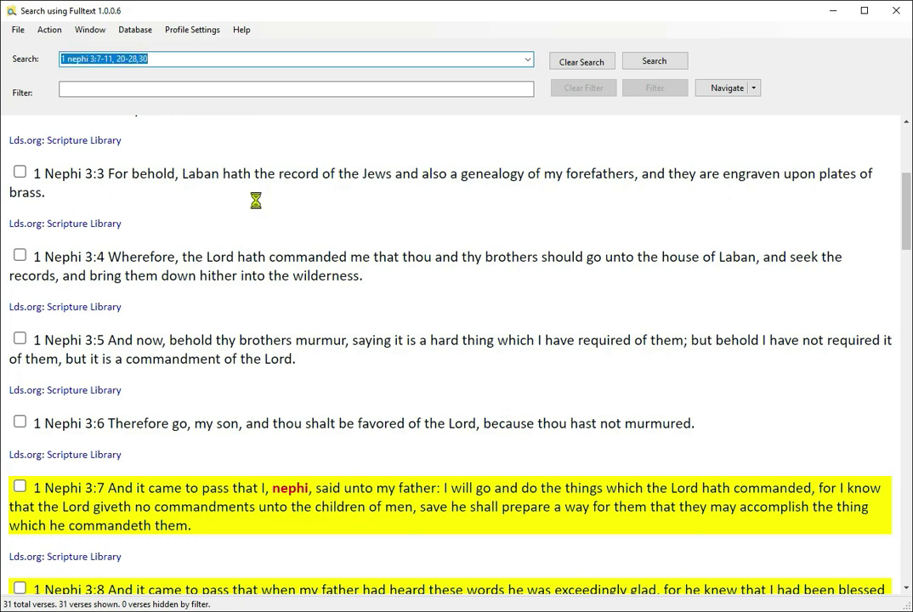
- Scroll through the highlighted 1 Nephi 3 verses, then clear the search text
{"action": "scroll", "coordinate": [407, 404], "scroll_direction": "down", "scroll_amount": 6}
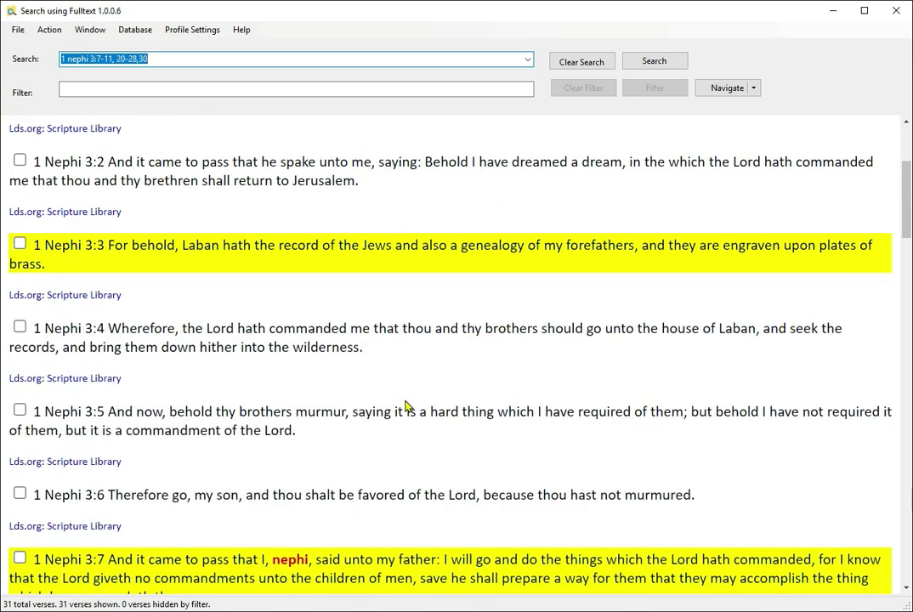
{"action": "scroll", "coordinate": [407, 404], "scroll_direction": "down", "scroll_amount": 3}
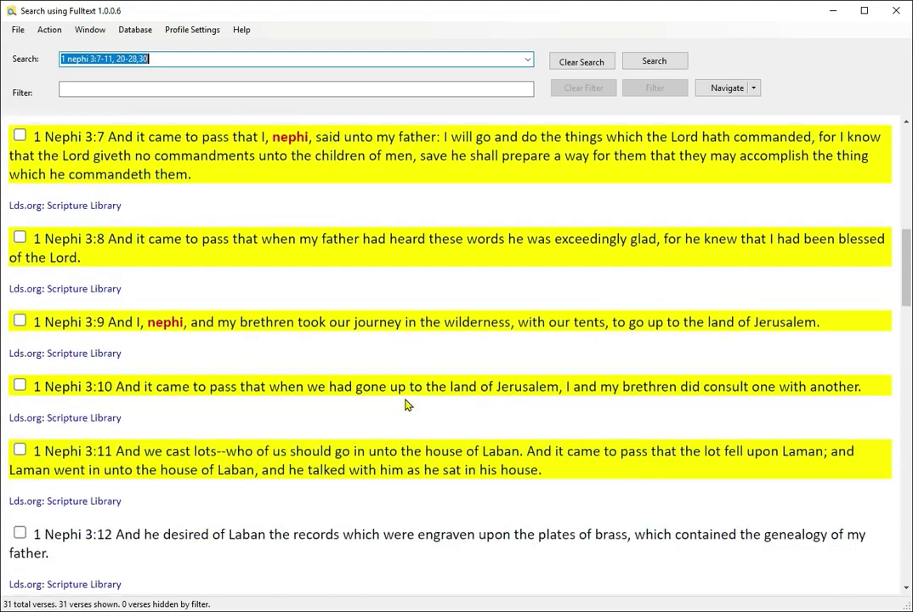
{"action": "scroll", "coordinate": [406, 398], "scroll_direction": "down", "scroll_amount": 2}
{"action": "scroll", "coordinate": [405, 398], "scroll_direction": "down", "scroll_amount": 9}
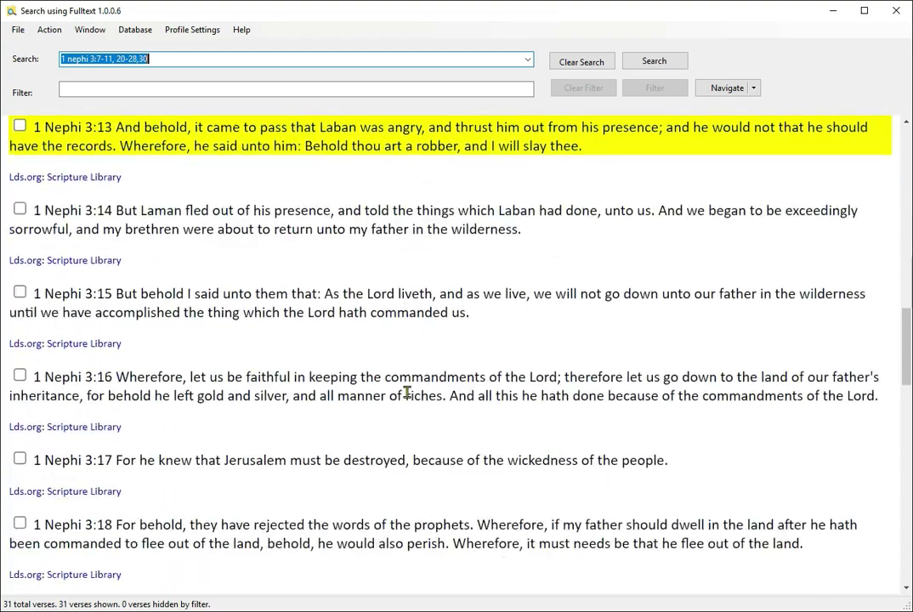
{"action": "scroll", "coordinate": [407, 395], "scroll_direction": "down", "scroll_amount": 8}
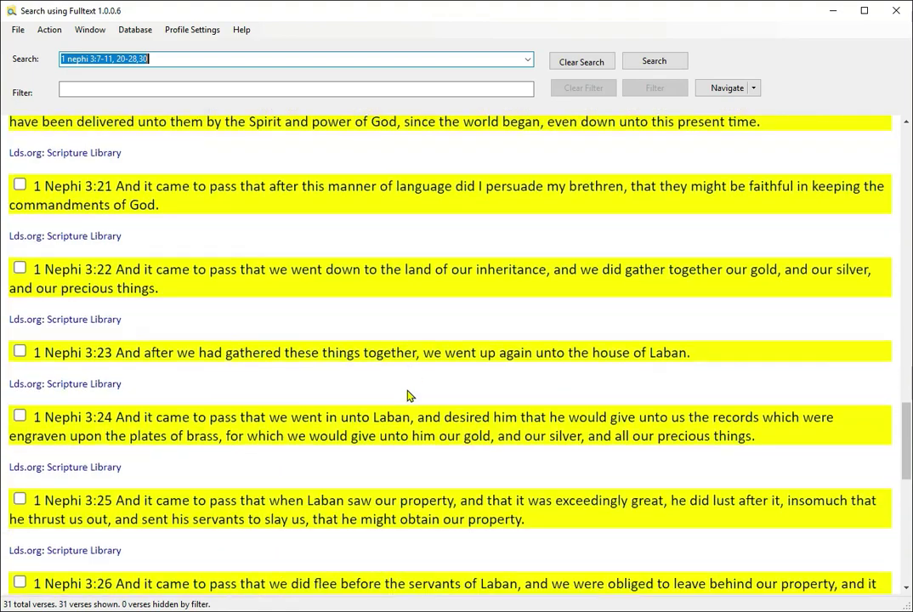
{"action": "scroll", "coordinate": [407, 386], "scroll_direction": "down", "scroll_amount": 7}
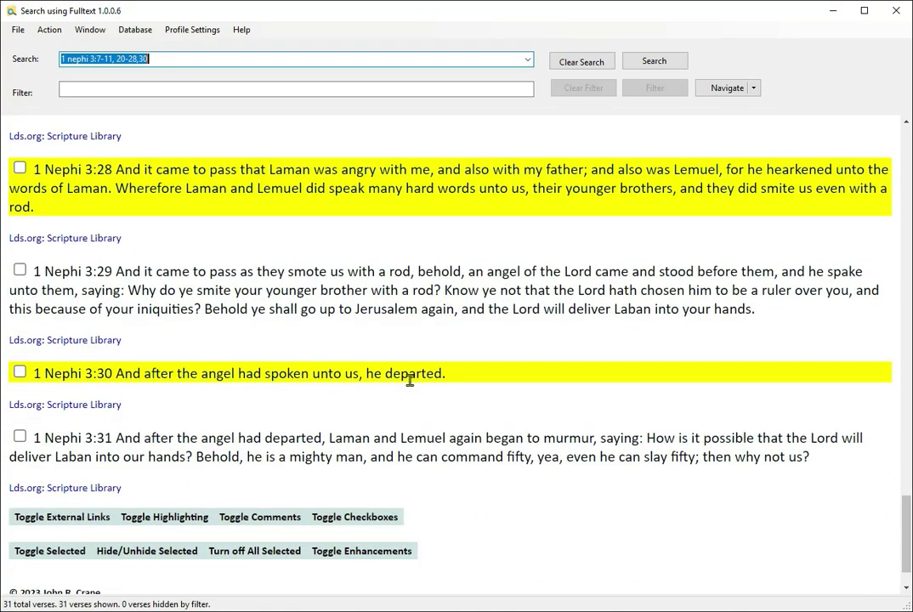
{"action": "key", "text": "Delete"}
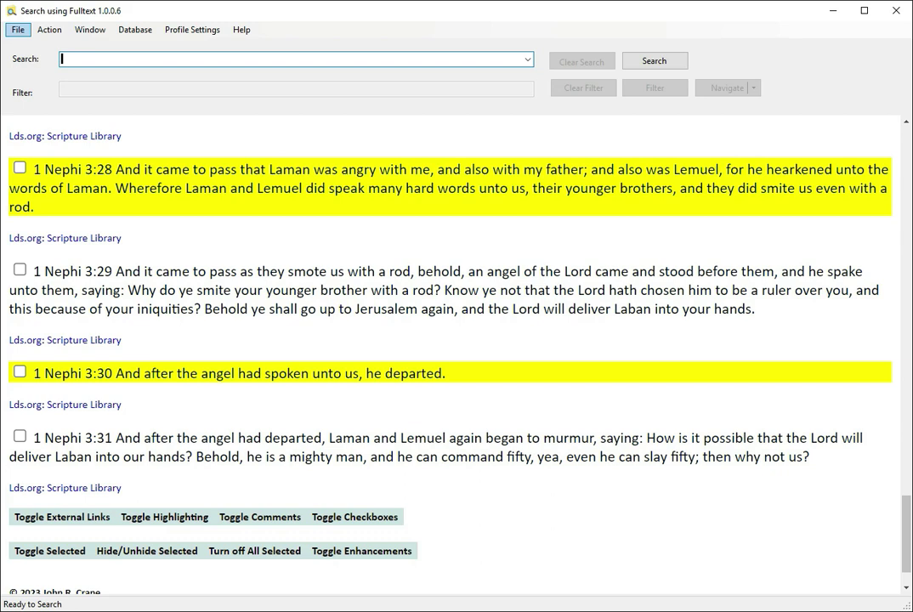
- Search 'lectures: all', then correct the keyword to 'lecture: all' and rerun
{"action": "type", "text": "lecture"}
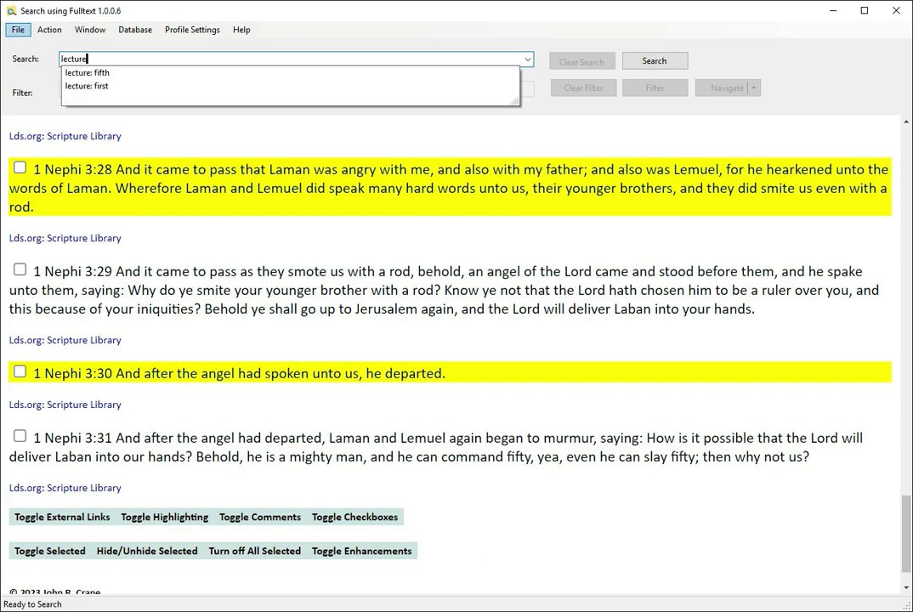
{"action": "type", "text": "s"}
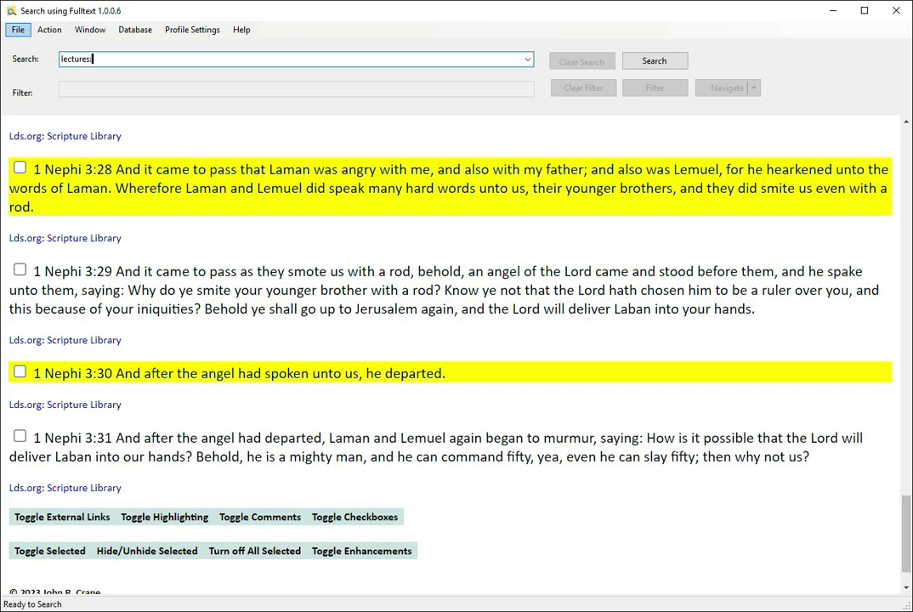
{"action": "type", "text": ": all"}
{"action": "key", "text": "Return"}
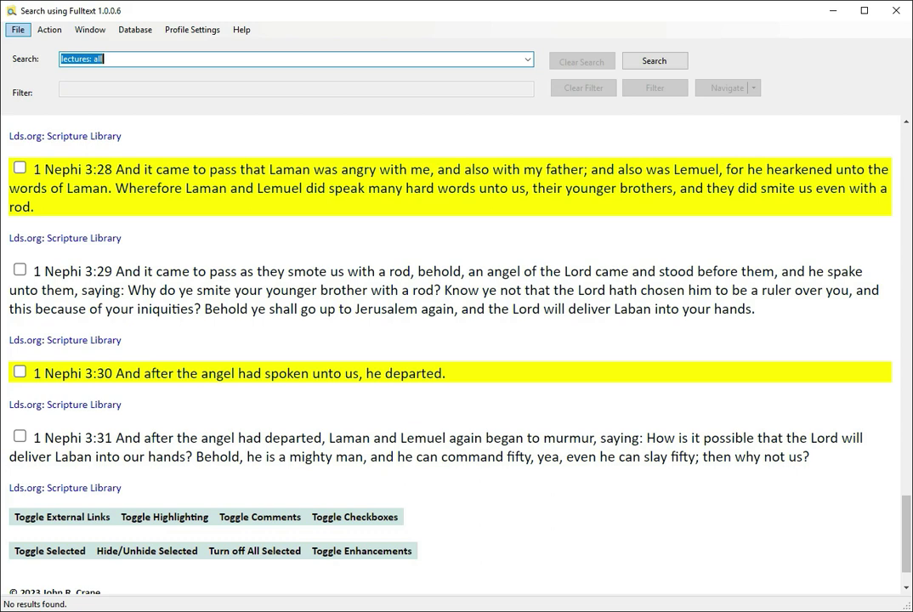
{"action": "left_click", "coordinate": [75, 58]}
{"action": "key", "text": "BackSpace"}
{"action": "key", "text": "Return"}
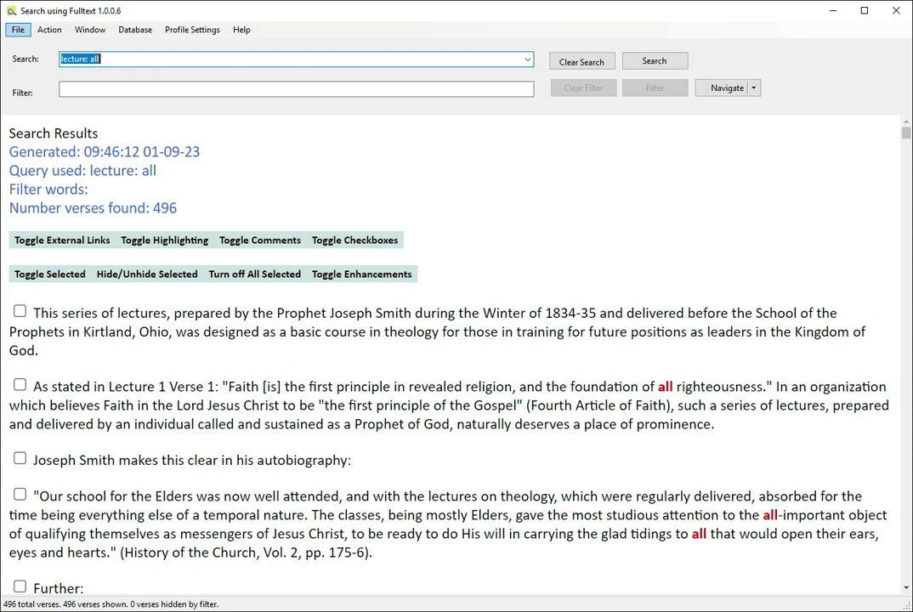
- Change the query to 'lecture: fifth', listing 70 verses
{"action": "key", "text": "End"}
{"action": "key", "text": "shift+Left"}
{"action": "key", "text": "shift+Left"}
{"action": "key", "text": "shift+Left"}
{"action": "type", "text": "fifth"}
{"action": "key", "text": "Return"}
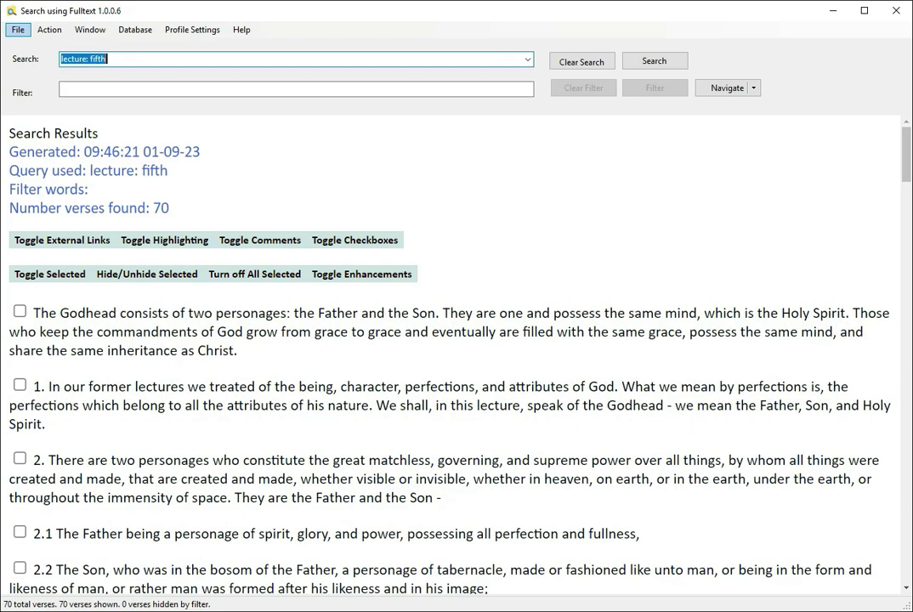
- Change the query to 'lecture: preface', listing 18 preface verses
{"action": "left_click", "coordinate": [137, 64]}
{"action": "key", "text": "Left"}
{"action": "key", "text": "Left"}
{"action": "key", "text": "Left"}
{"action": "key", "text": "Left"}
{"action": "key", "text": "Left"}
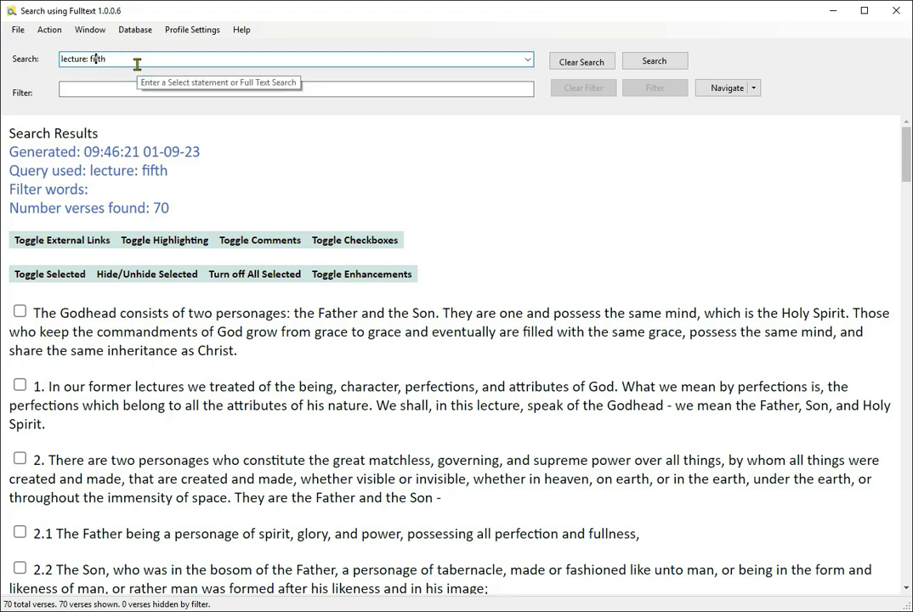
{"action": "key", "text": "shift+End"}
{"action": "type", "text": "preface"}
{"action": "key", "text": "Return"}
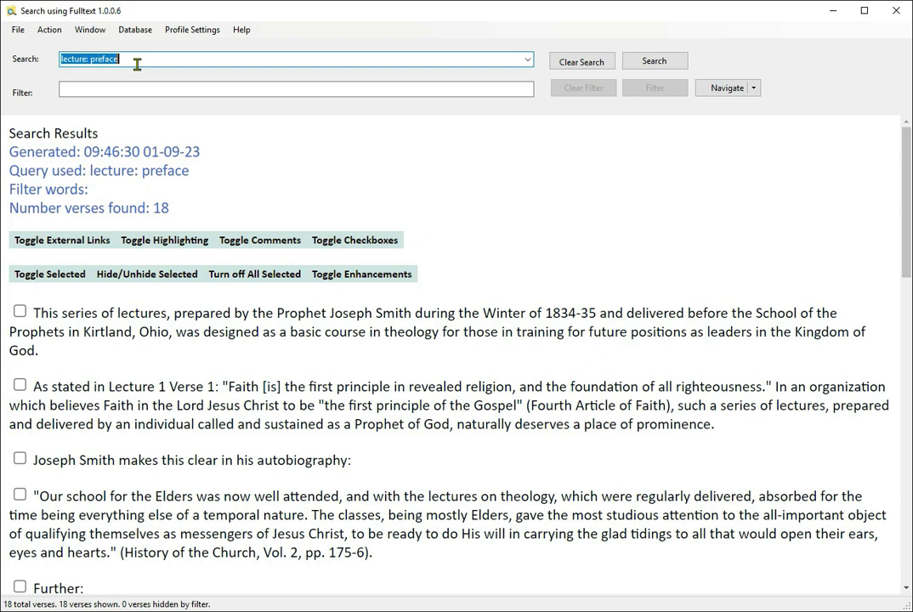
- Search all verses for 'faith' and browse down through the 813 matches
{"action": "type", "text": "faith"}
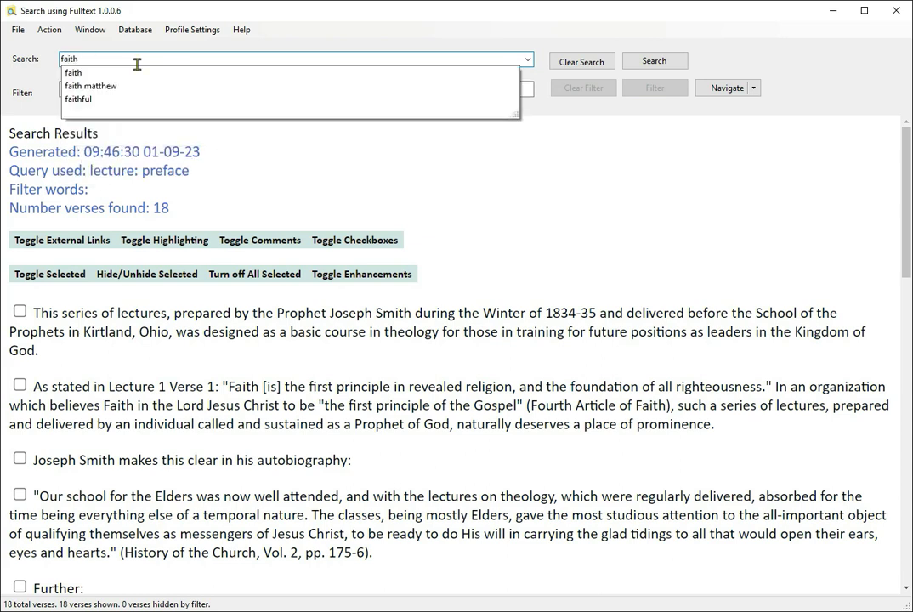
{"action": "key", "text": "Return"}
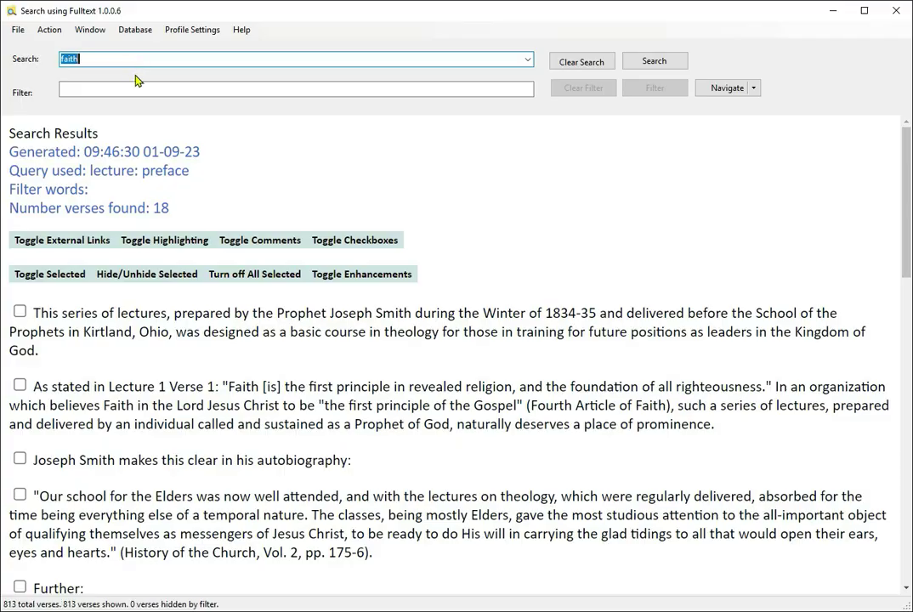
{"action": "scroll", "coordinate": [234, 306], "scroll_direction": "down", "scroll_amount": 7}
{"action": "scroll", "coordinate": [252, 331], "scroll_direction": "down", "scroll_amount": 15}
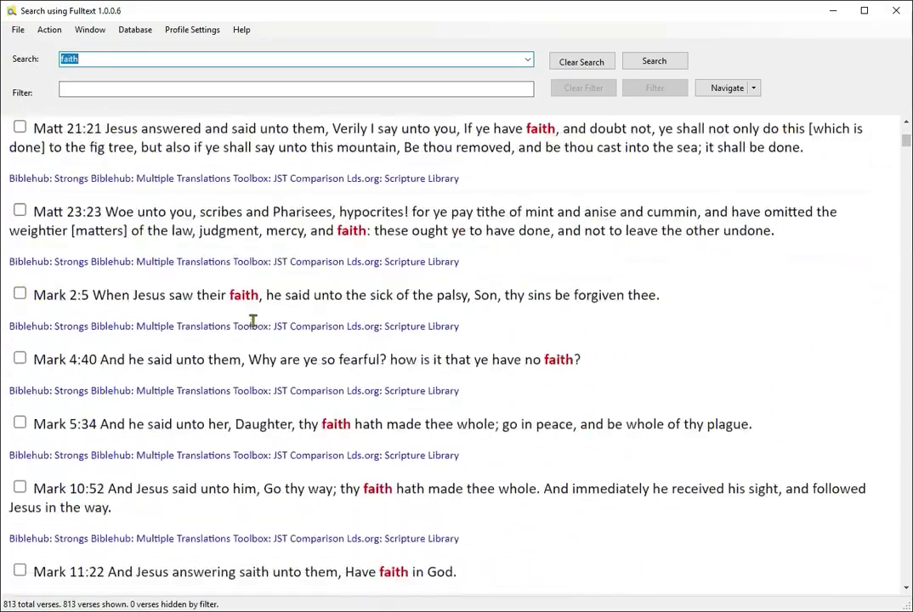
{"action": "scroll", "coordinate": [252, 306], "scroll_direction": "down", "scroll_amount": 20}
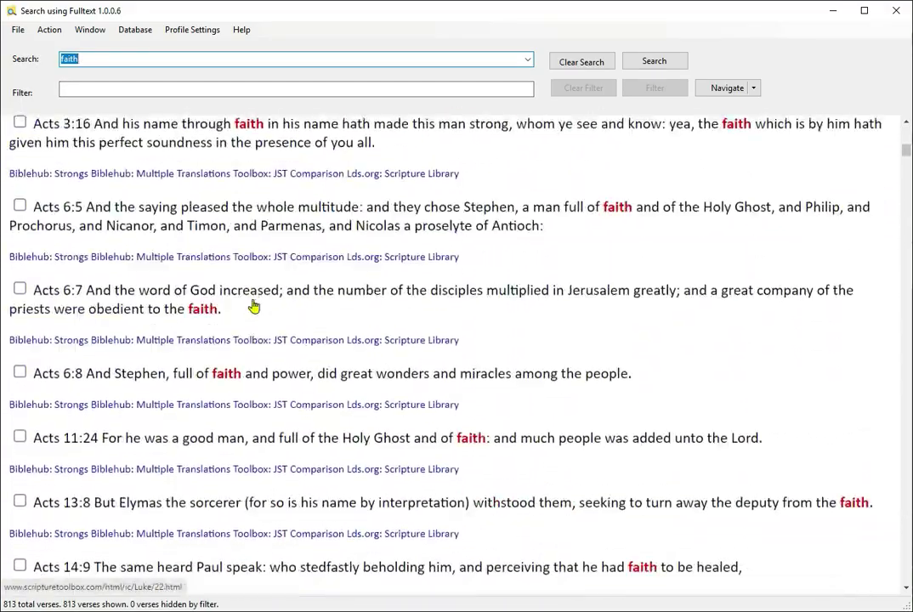
{"action": "scroll", "coordinate": [287, 306], "scroll_direction": "down", "scroll_amount": 20}
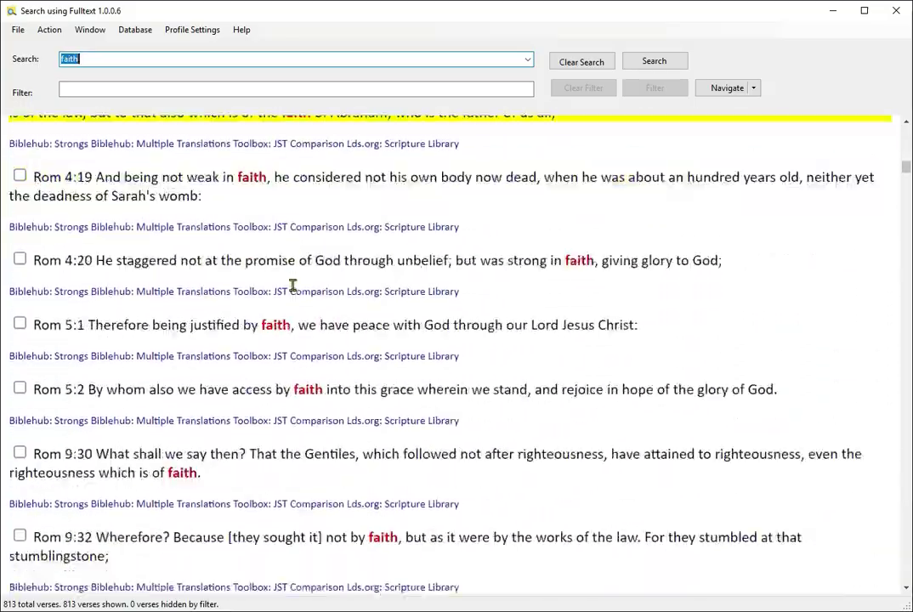
{"action": "scroll", "coordinate": [382, 278], "scroll_direction": "down", "scroll_amount": 20}
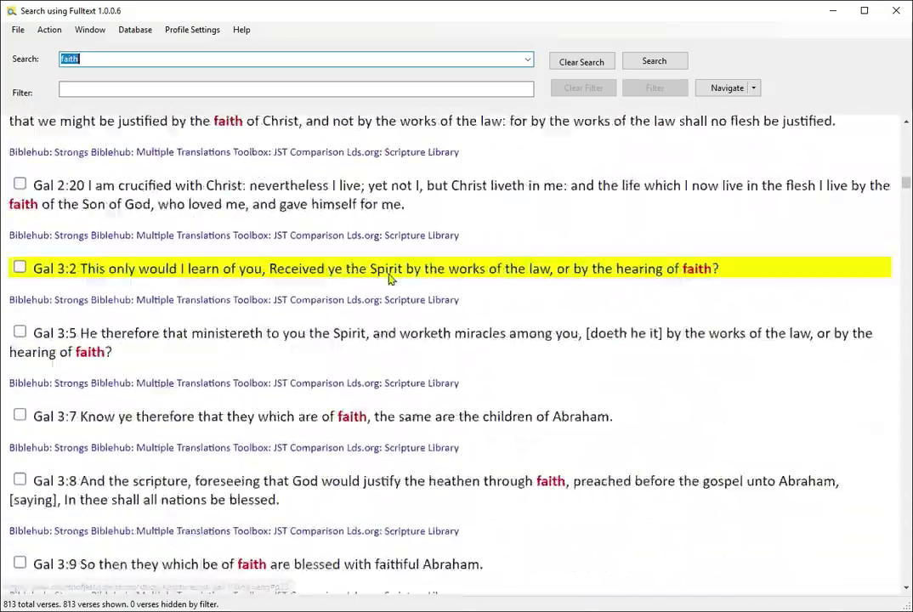
{"action": "scroll", "coordinate": [388, 279], "scroll_direction": "down", "scroll_amount": 10}
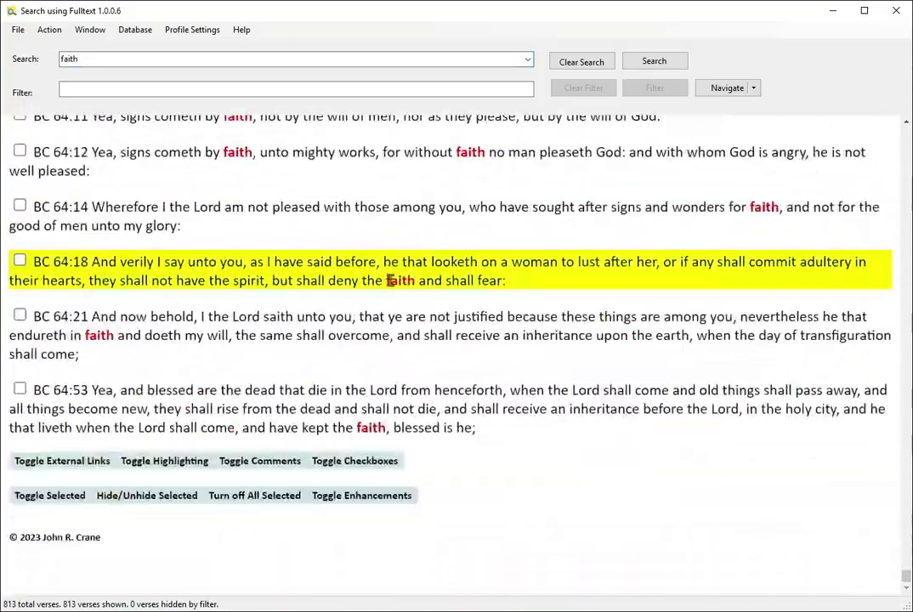
- Scroll back to the top of the faith results and clear the search query
{"action": "scroll", "coordinate": [390, 280], "scroll_direction": "up", "scroll_amount": 20}
{"action": "scroll", "coordinate": [390, 280], "scroll_direction": "up", "scroll_amount": 20}
{"action": "scroll", "coordinate": [381, 281], "scroll_direction": "up", "scroll_amount": 20}
{"action": "scroll", "coordinate": [372, 273], "scroll_direction": "up", "scroll_amount": 20}
{"action": "scroll", "coordinate": [370, 272], "scroll_direction": "up", "scroll_amount": 20}
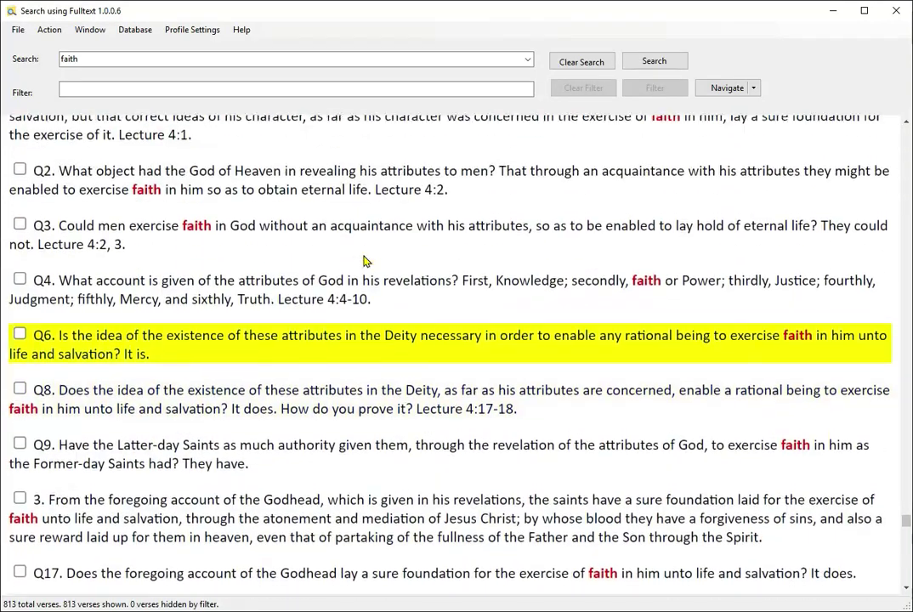
{"action": "scroll", "coordinate": [364, 259], "scroll_direction": "up", "scroll_amount": 4}
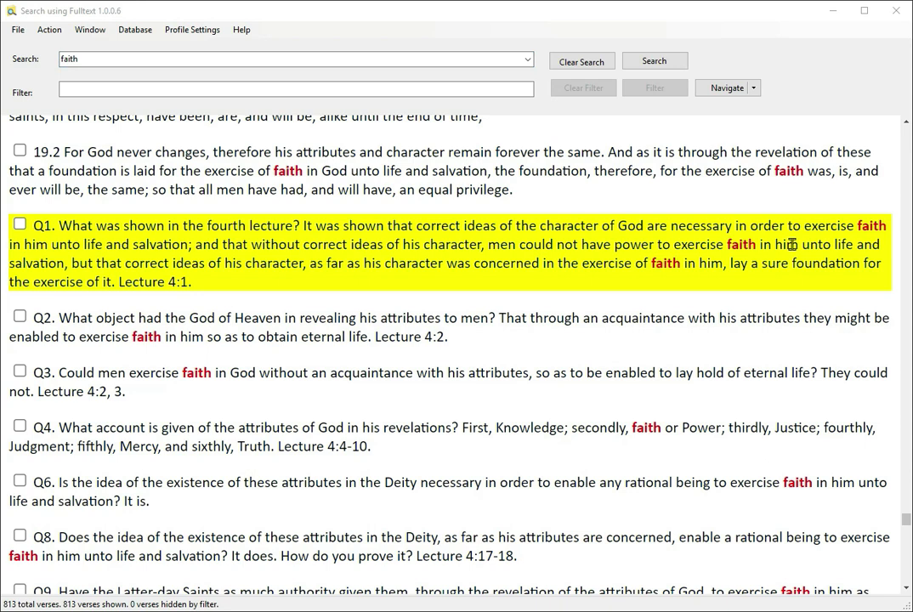
{"action": "left_click", "coordinate": [592, 65]}
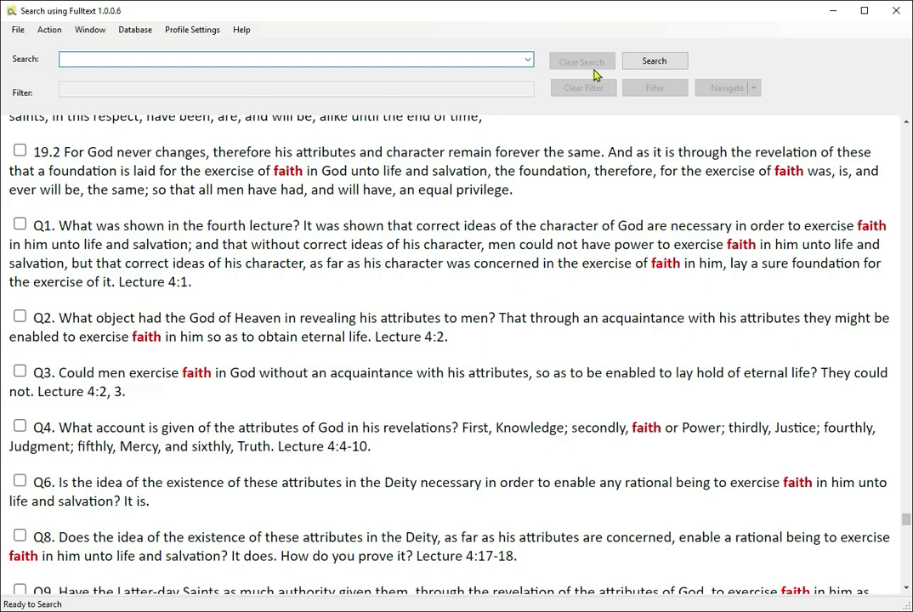
- Run a plain word search for 'nephi' and skim the results
{"action": "type", "text": "nephi"}
{"action": "key", "text": "Return"}
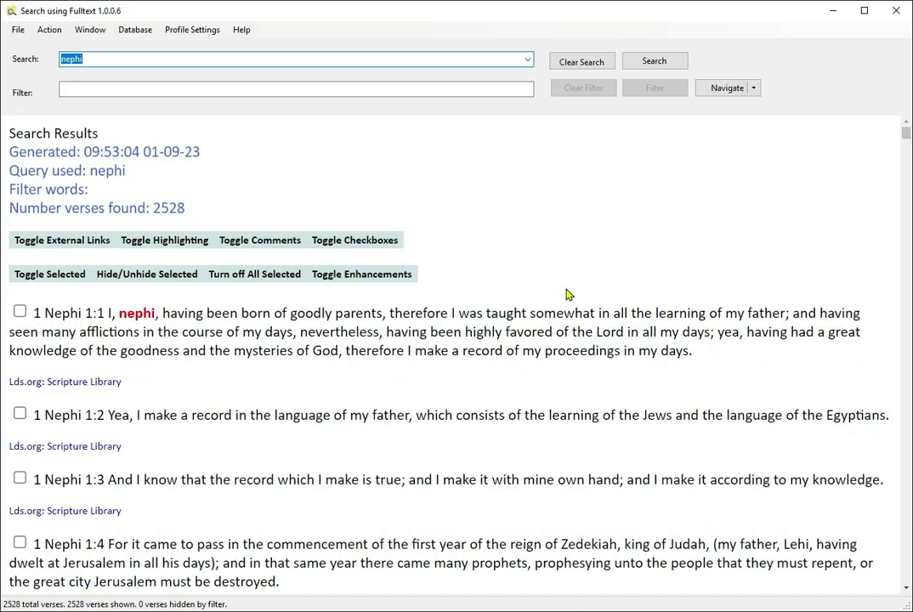
{"action": "scroll", "coordinate": [566, 290], "scroll_direction": "down", "scroll_amount": 3}
{"action": "scroll", "coordinate": [566, 290], "scroll_direction": "down", "scroll_amount": 4}
{"action": "scroll", "coordinate": [566, 291], "scroll_direction": "up", "scroll_amount": 1}
{"action": "scroll", "coordinate": [566, 291], "scroll_direction": "up", "scroll_amount": 6}
- Replace the query with 'person: nephi' to list the 437 verses naming Nephi
{"action": "left_click", "coordinate": [566, 295]}
{"action": "key", "text": "ctrl+f"}
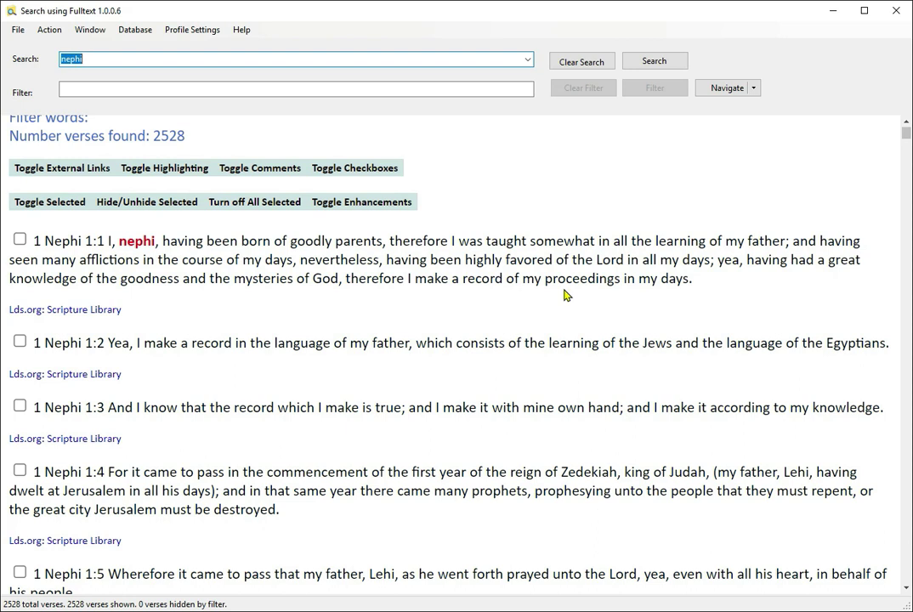
{"action": "type", "text": "person: nephi"}
{"action": "key", "text": "Return"}
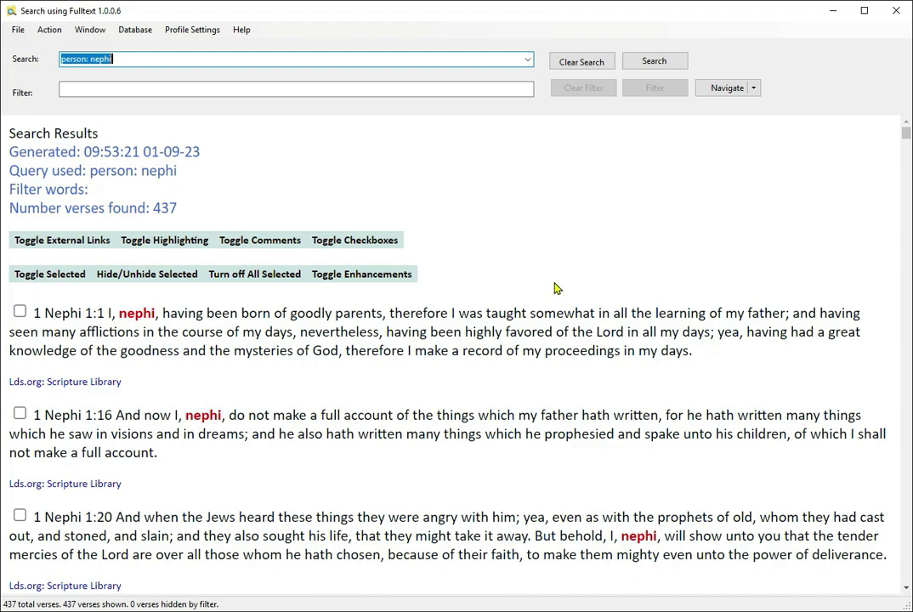
{"action": "scroll", "coordinate": [539, 344], "scroll_direction": "down", "scroll_amount": 12}
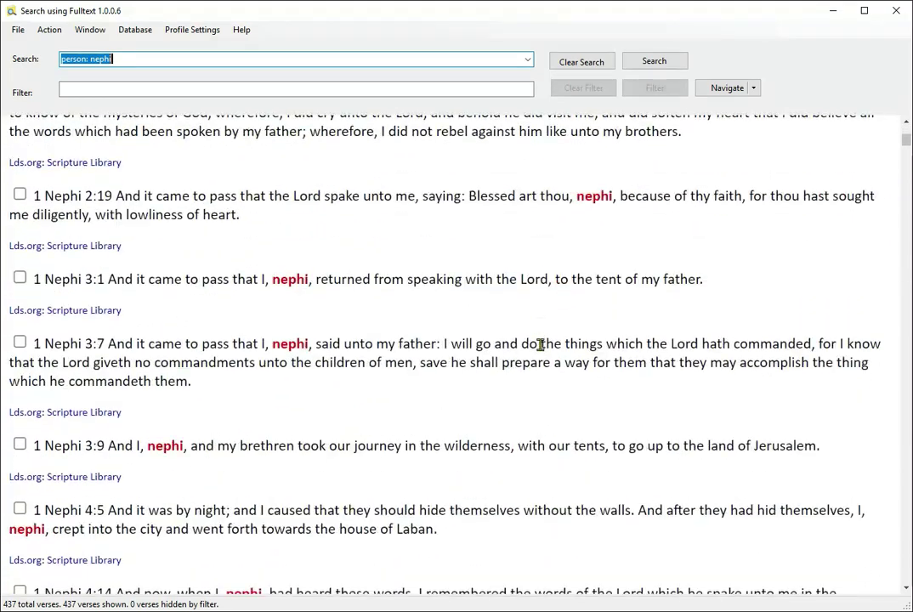
{"action": "scroll", "coordinate": [539, 345], "scroll_direction": "down", "scroll_amount": 15}
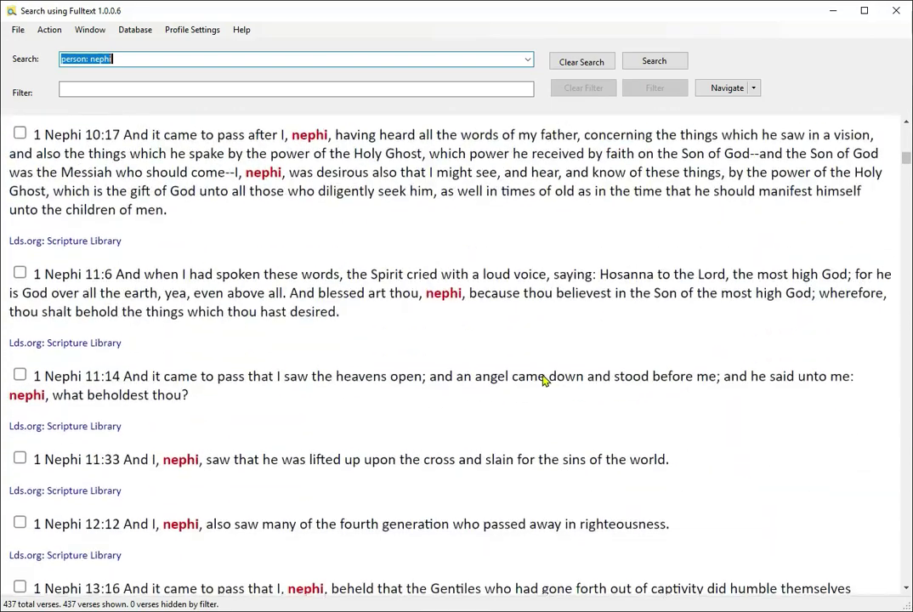
{"action": "key", "text": "End"}
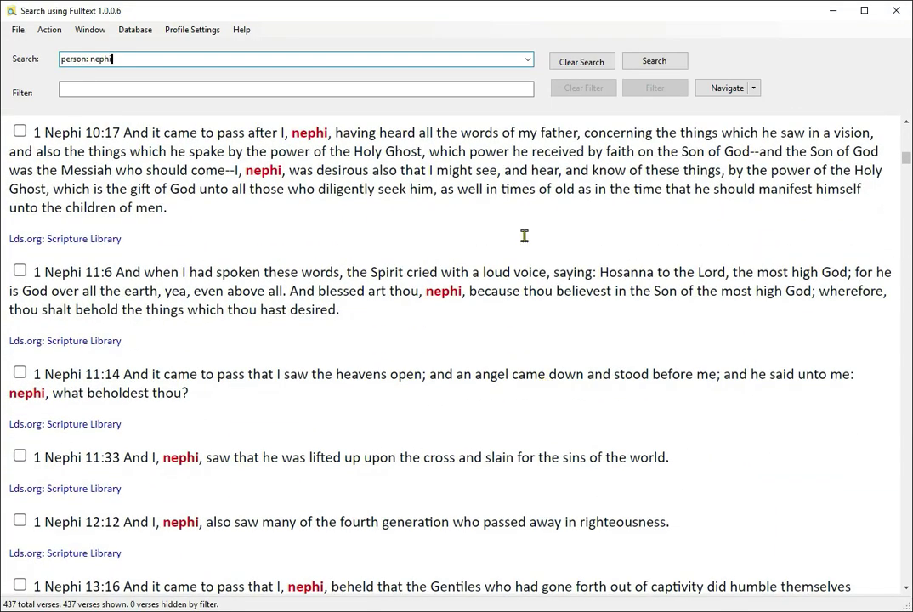
{"action": "left_click", "coordinate": [215, 89]}
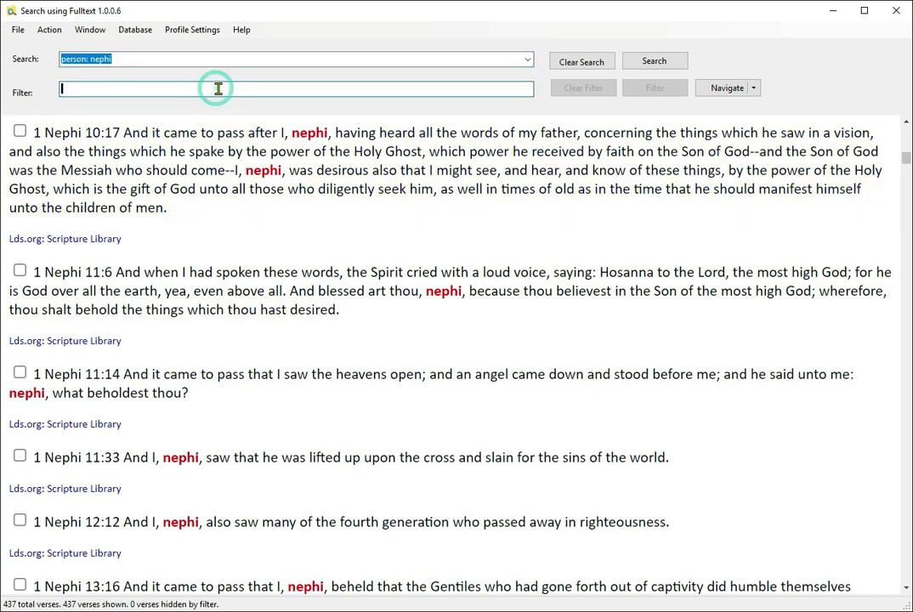
{"action": "type", "text": "1 ne"}
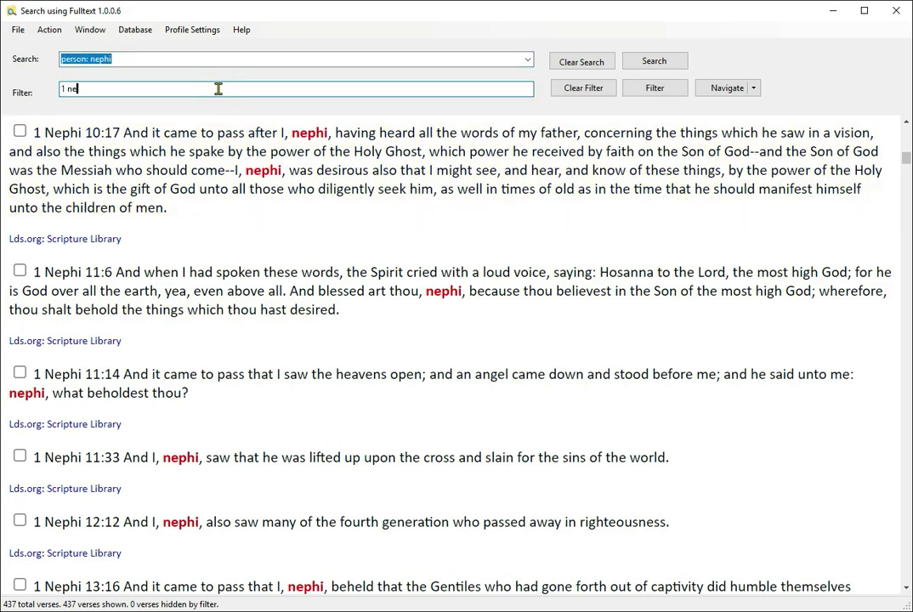
{"action": "type", "text": "phi"}
{"action": "key", "text": "Return"}
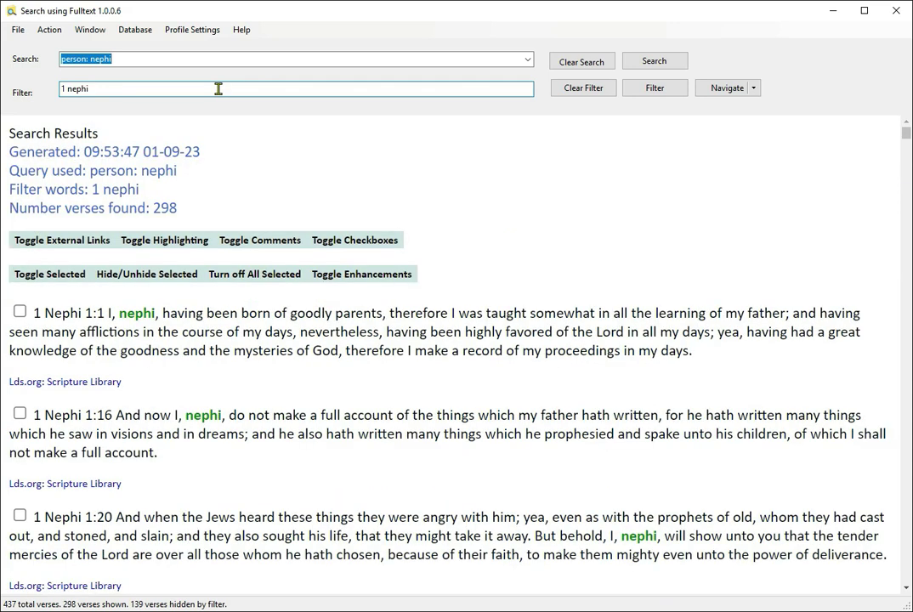
{"action": "type", "text": "2 nephi"}
{"action": "key", "text": "Return"}
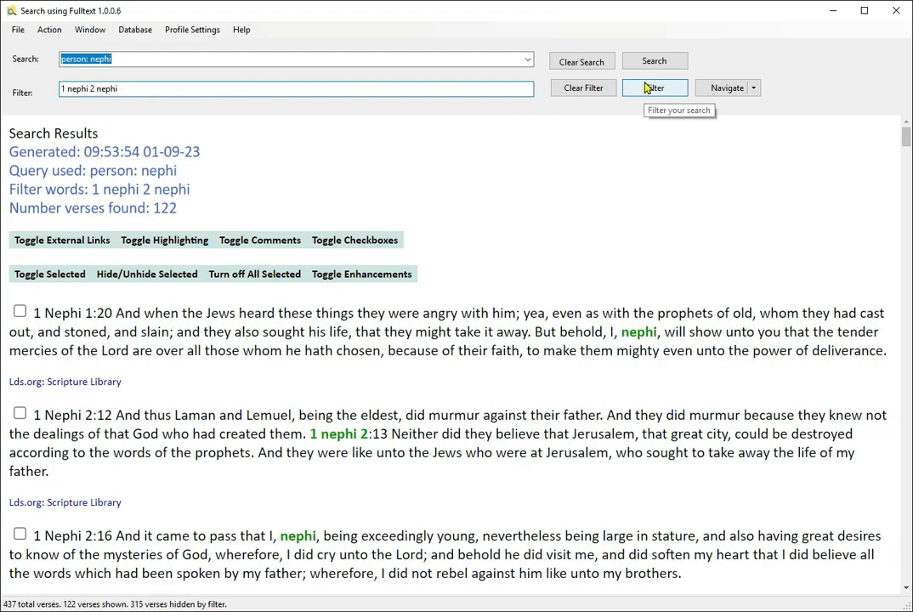
{"action": "left_click", "coordinate": [560, 91]}
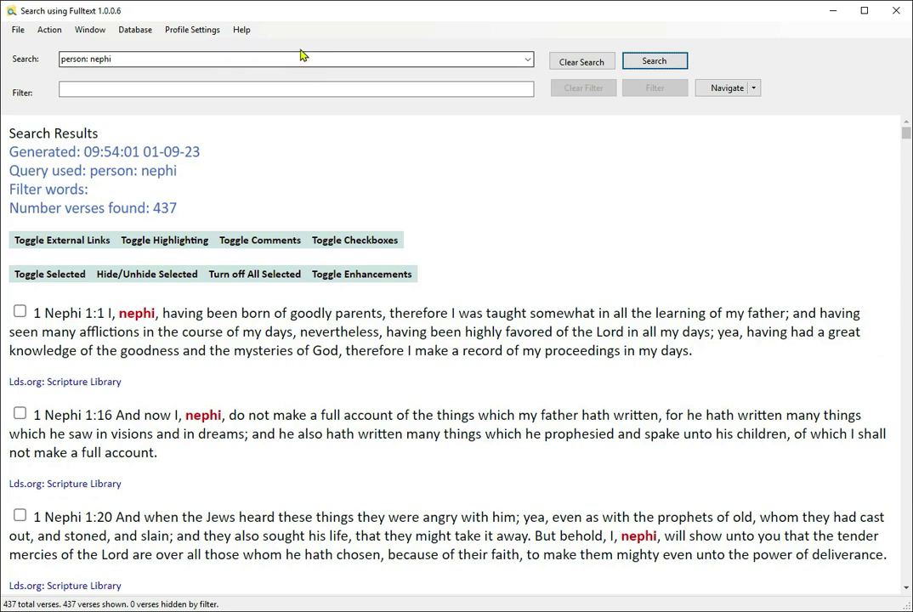
- Extend the query to 'person: nephi or sam', returning 440 verses
{"action": "left_click", "coordinate": [241, 61]}
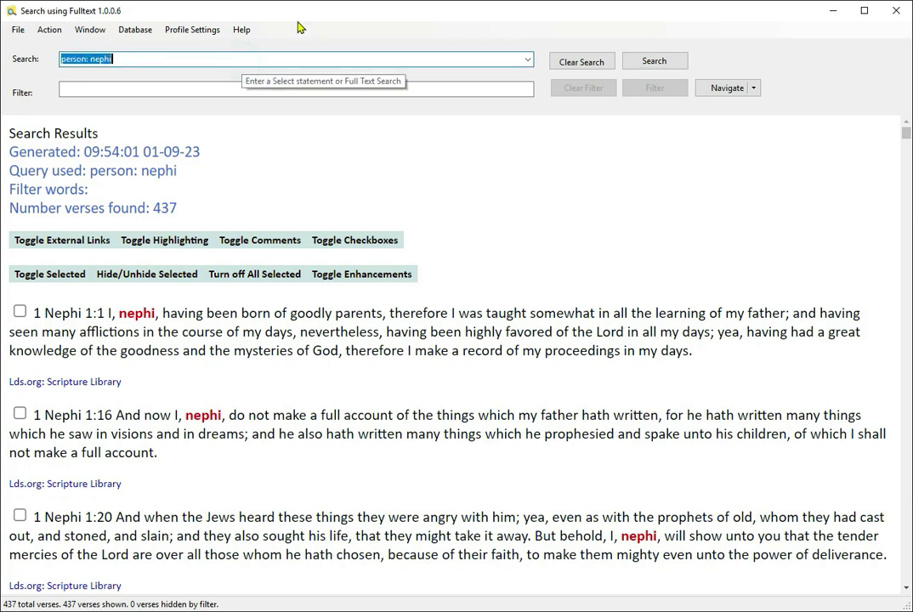
{"action": "key", "text": "End"}
{"action": "type", "text": "or sam"}
{"action": "key", "text": "Return"}
- Change the query to 'person: nephi and sam', narrowing results to 7 verses
{"action": "key", "text": "Home"}
{"action": "key", "text": "Right"}
{"action": "key", "text": "Right"}
{"action": "key", "text": "Right"}
{"action": "key", "text": "Right"}
{"action": "key", "text": "Right"}
{"action": "key", "text": "Right"}
{"action": "key", "text": "Right"}
{"action": "key", "text": "Right"}
{"action": "key", "text": "Right"}
{"action": "key", "text": "Right"}
{"action": "key", "text": "Right"}
{"action": "key", "text": "Right"}
{"action": "key", "text": "Right"}
{"action": "key", "text": "Right"}
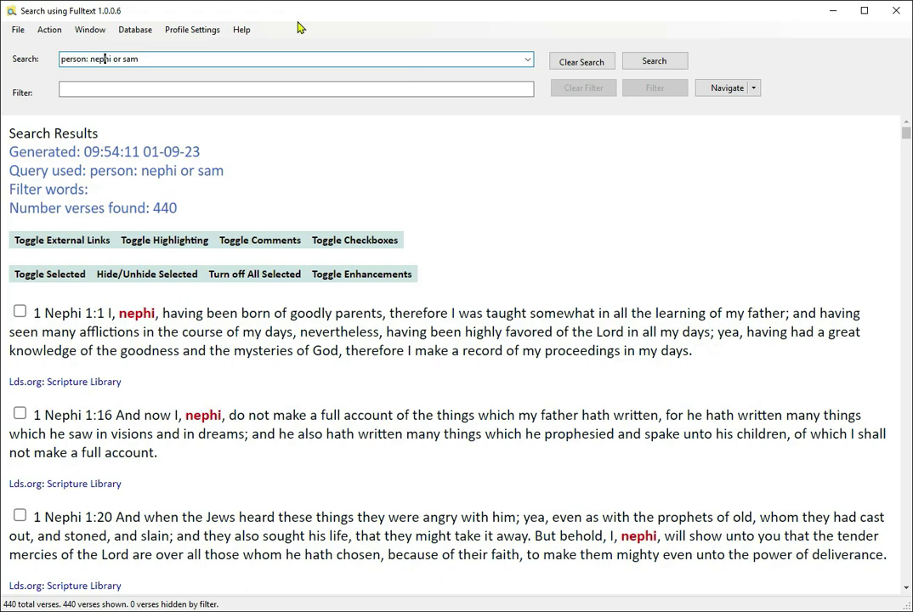
{"action": "key", "text": "shift+Right"}
{"action": "key", "text": "shift+Right"}
{"action": "type", "text": "and"}
{"action": "key", "text": "Return"}
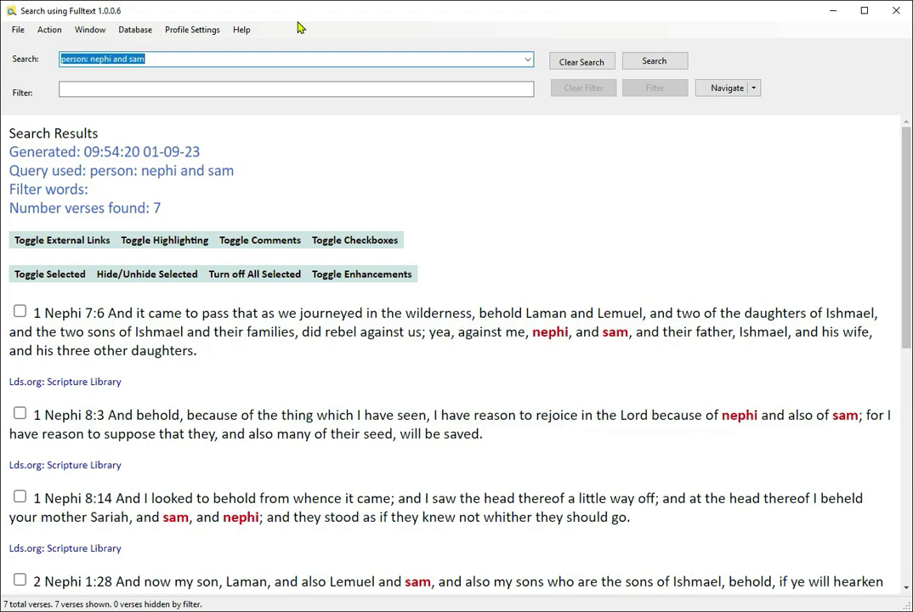
- Trim the query to 'person: sam' to show the 10 verses naming Sam
{"action": "key", "text": "Home"}
{"action": "key", "text": "Right"}
{"action": "key", "text": "Right"}
{"action": "key", "text": "Right"}
{"action": "key", "text": "Right"}
{"action": "key", "text": "Right"}
{"action": "key", "text": "Right"}
{"action": "key", "text": "Right"}
{"action": "key", "text": "Right"}
{"action": "key", "text": "Delete"}
{"action": "key", "text": "Delete"}
{"action": "key", "text": "Delete"}
{"action": "key", "text": "Delete"}
{"action": "key", "text": "Delete"}
{"action": "key", "text": "Delete"}
{"action": "key", "text": "Delete"}
{"action": "key", "text": "Delete"}
{"action": "key", "text": "Delete"}
{"action": "key", "text": "Delete"}
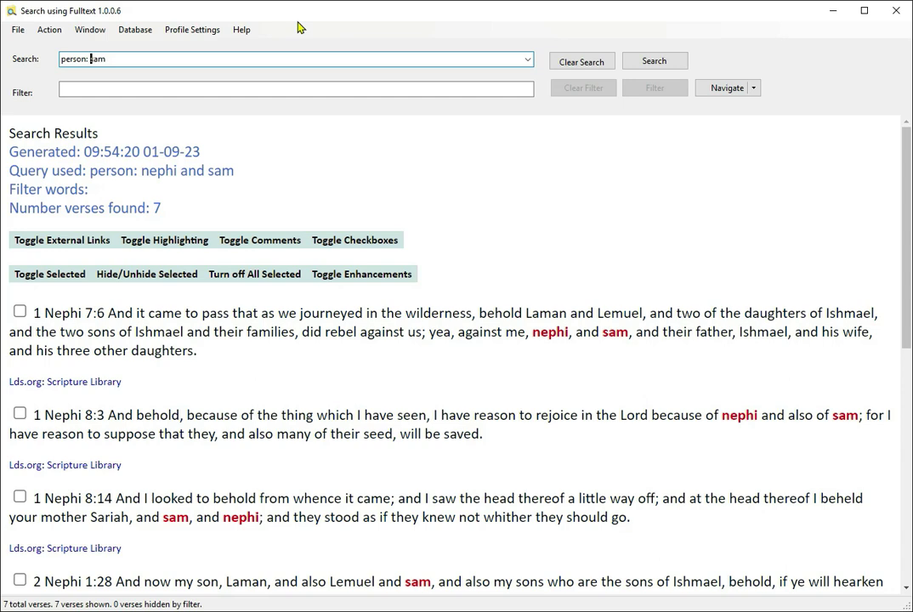
{"action": "key", "text": "Return"}
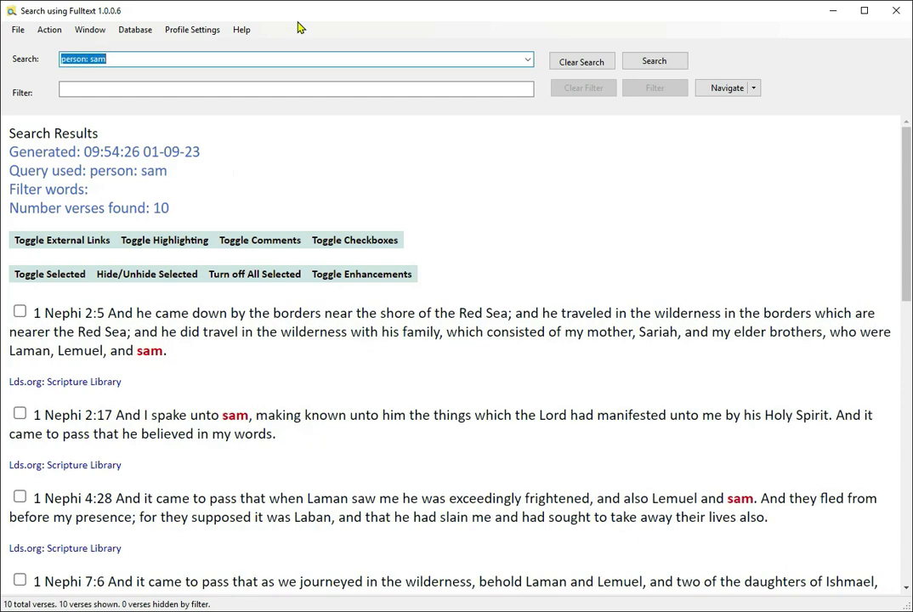